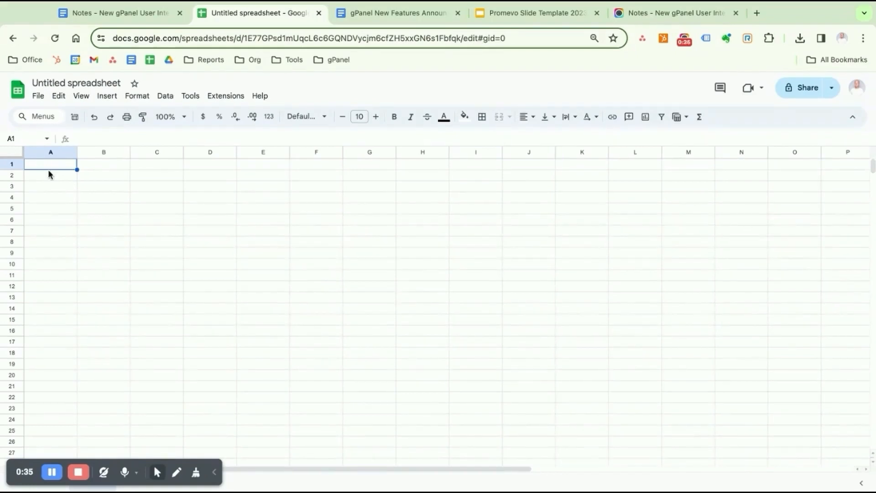
Step: Generate a Help me organize template from the request "Marketing plan to announce new features in gPanel"
{"action": "left_click", "coordinate": [107, 97]}
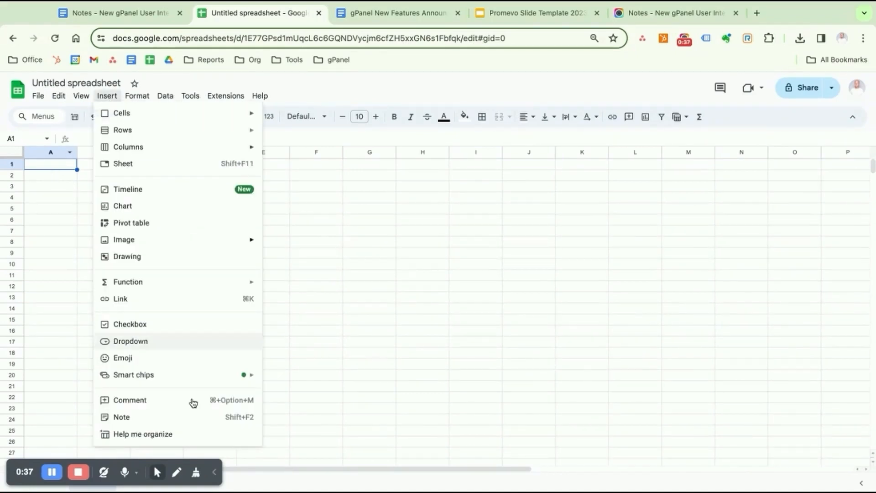
{"action": "left_click", "coordinate": [178, 434]}
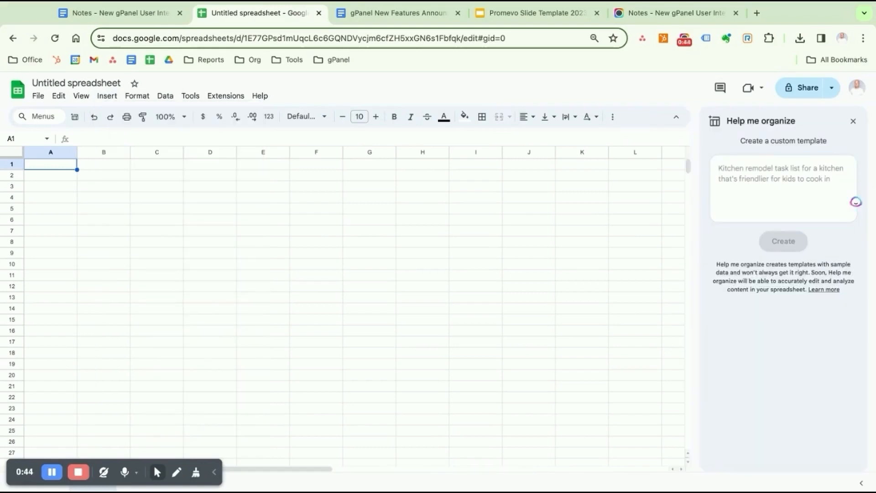
{"action": "type", "text": "Marke"}
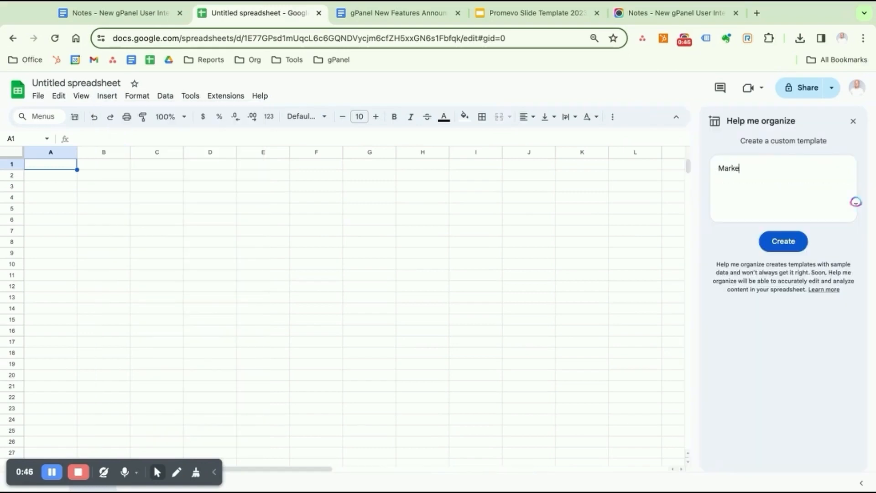
{"action": "type", "text": "ting plan to announce new f"}
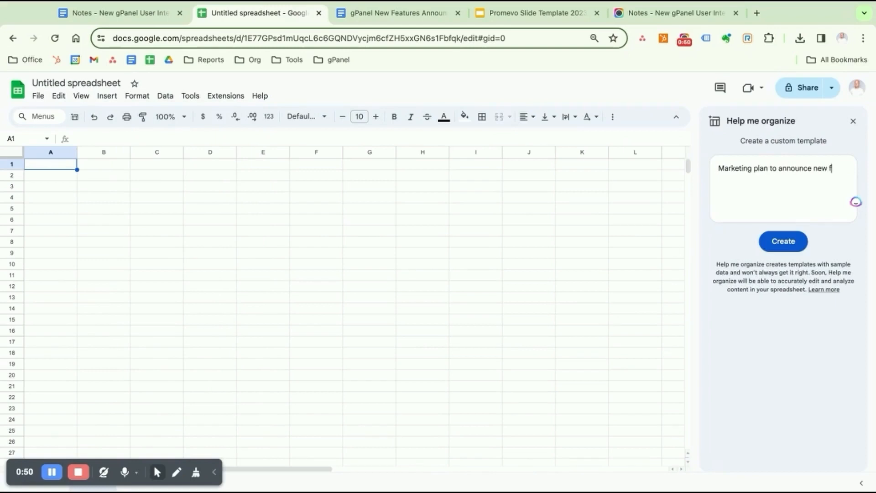
{"action": "type", "text": "eatures in gPAnanel"}
{"action": "left_click", "coordinate": [785, 241]}
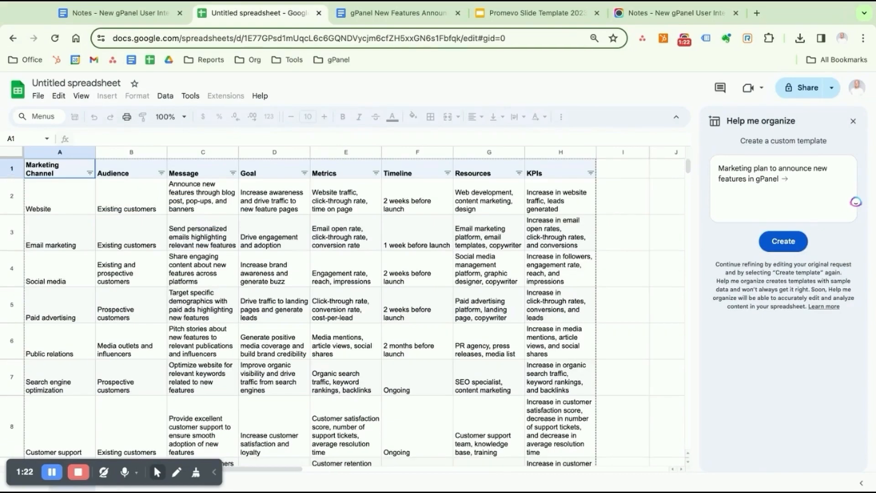
Step: Extend the template request with ", with a budget of $10,000, and a three month timeline."
{"action": "scroll", "coordinate": [228, 255], "scroll_direction": "down", "scroll_amount": 2}
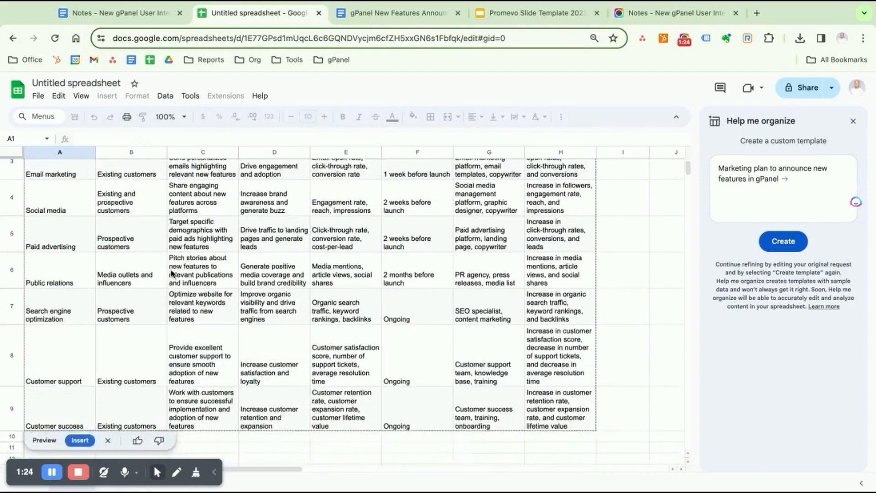
{"action": "scroll", "coordinate": [346, 230], "scroll_direction": "up", "scroll_amount": 2}
{"action": "left_click", "coordinate": [737, 174]}
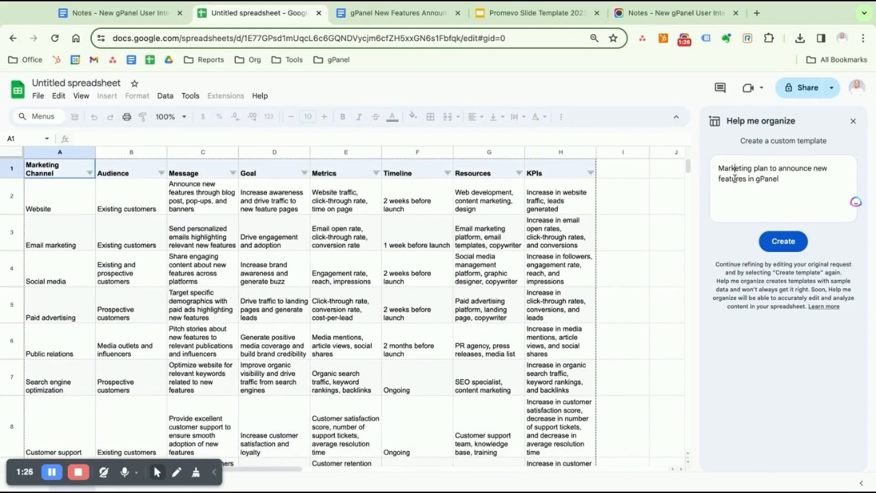
{"action": "left_click", "coordinate": [789, 180]}
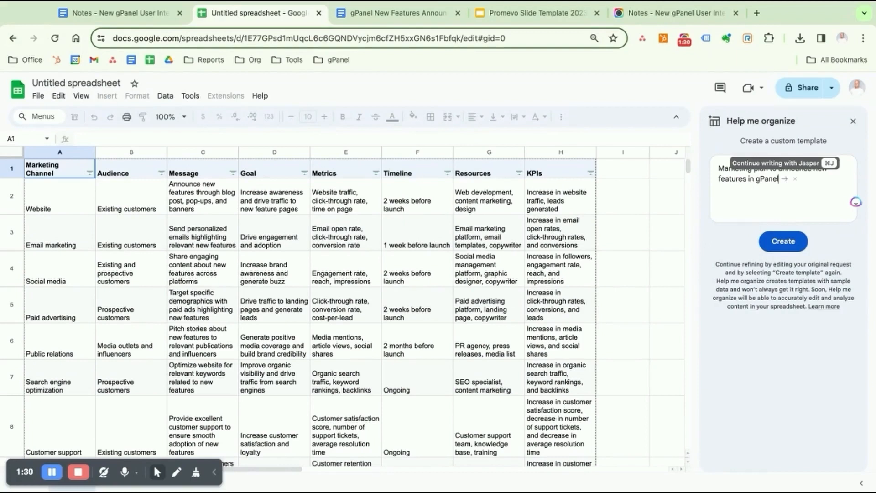
{"action": "type", "text": ", with a b"}
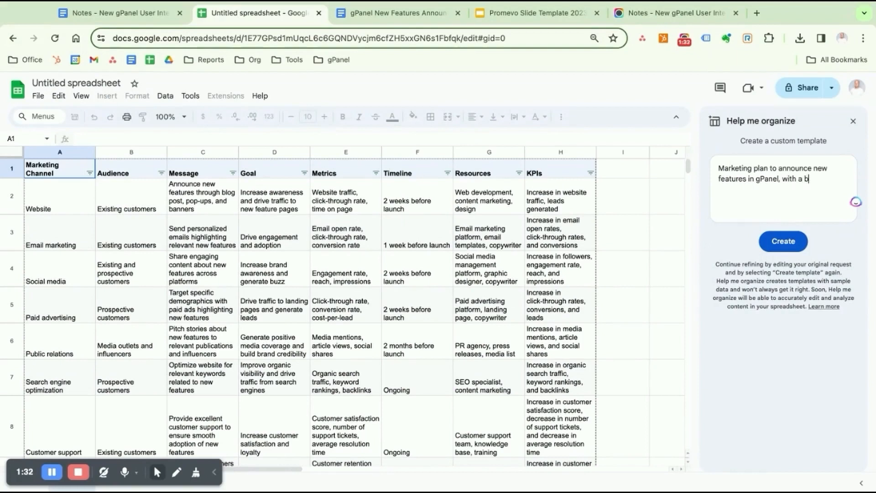
{"action": "type", "text": "udget of 10,000"}
{"action": "key", "text": "BackSpace"}
{"action": "key", "text": "BackSpace"}
{"action": "key", "text": "BackSpace"}
{"action": "key", "text": "BackSpace"}
{"action": "key", "text": "BackSpace"}
{"action": "key", "text": "BackSpace"}
{"action": "type", "text": "$10m00"}
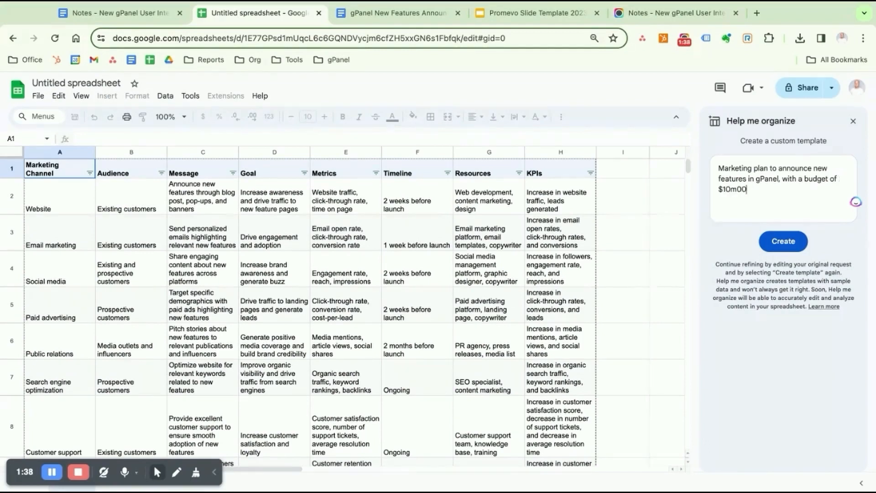
{"action": "key", "text": "BackSpace"}
{"action": "key", "text": "BackSpace"}
{"action": "key", "text": "BackSpace"}
{"action": "type", "text": ",000, and a three m"}
{"action": "key", "text": "BackSpace"}
{"action": "key", "text": "BackSpace"}
{"action": "type", "text": "e month"}
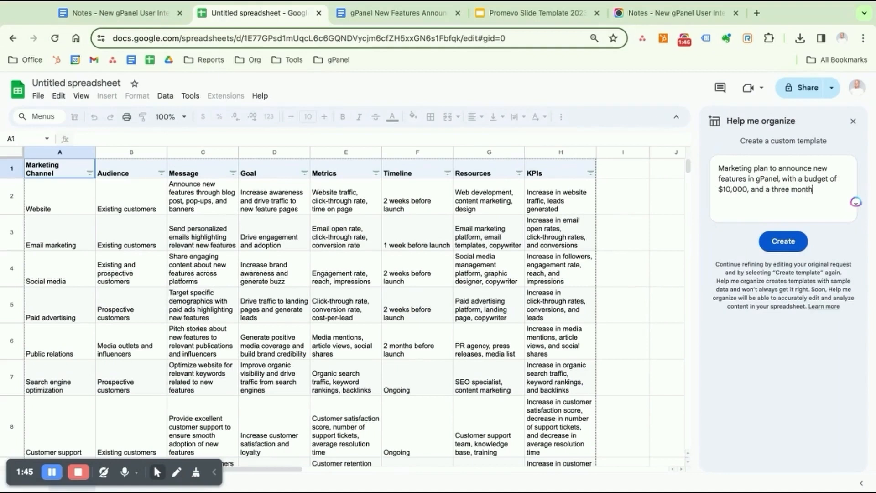
{"action": "type", "text": " timeline. I als"}
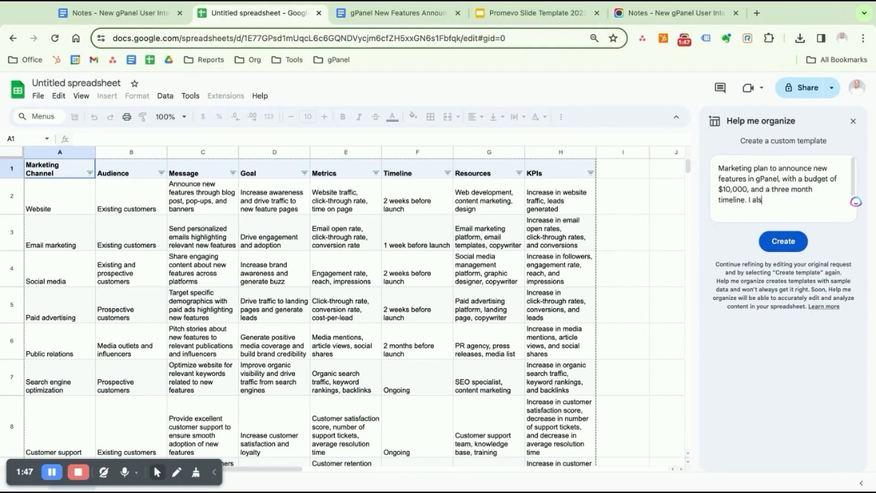
Step: Add "I also need unique efforts for prospects who are new to the tool, as well as existing users" to the request and regenerate the template
{"action": "type", "text": "o need unique efforts for pros"}
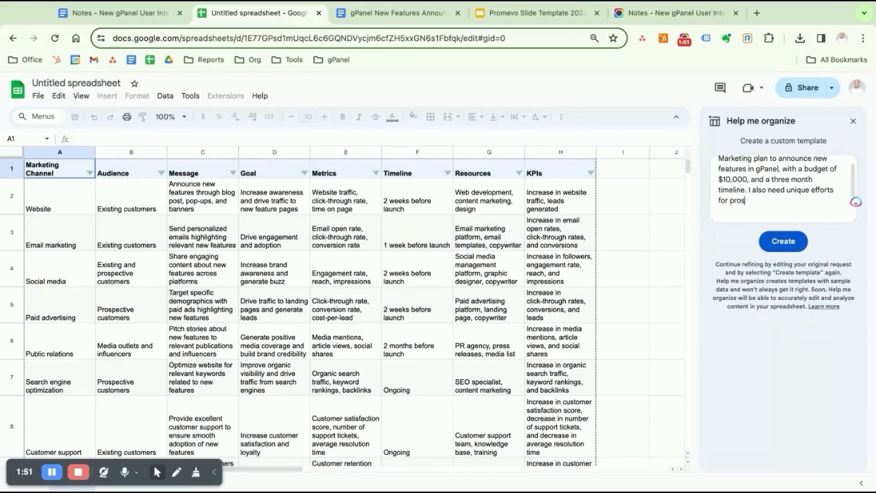
{"action": "type", "text": "pects who are new to the tool"}
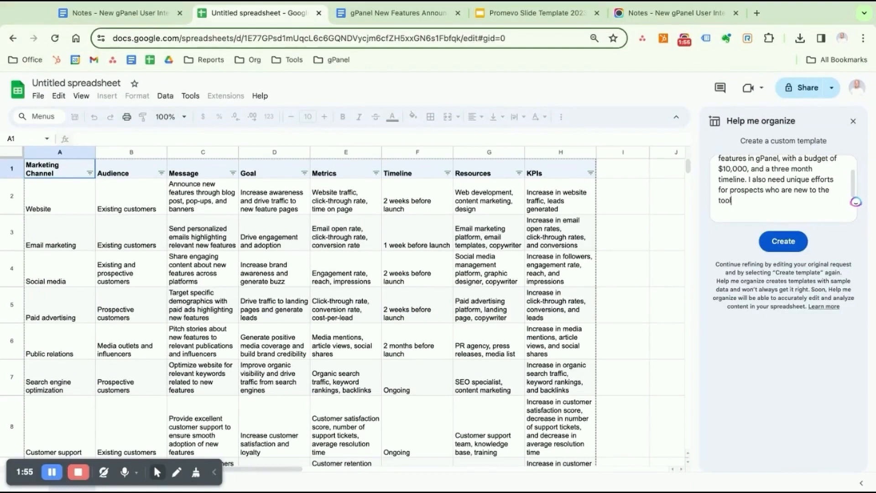
{"action": "type", "text": ", and"}
{"action": "key", "text": "BackSpace"}
{"action": "type", "text": "s well as existing users"}
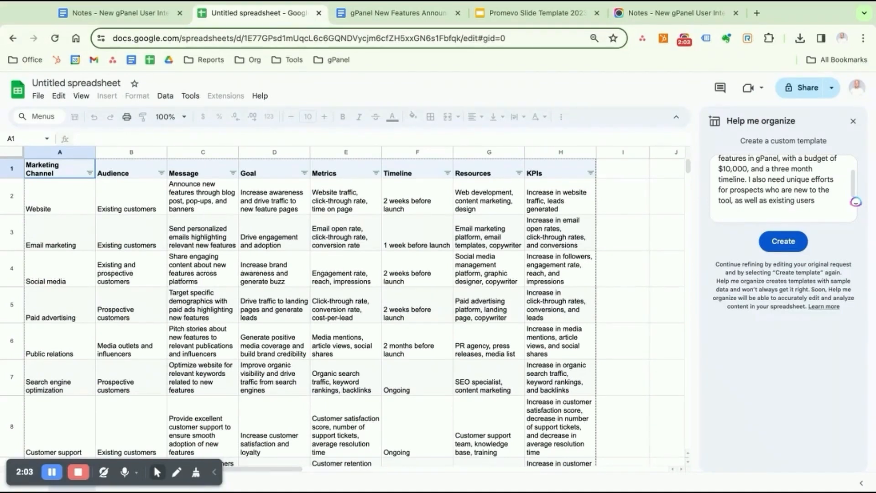
{"action": "left_click", "coordinate": [784, 244]}
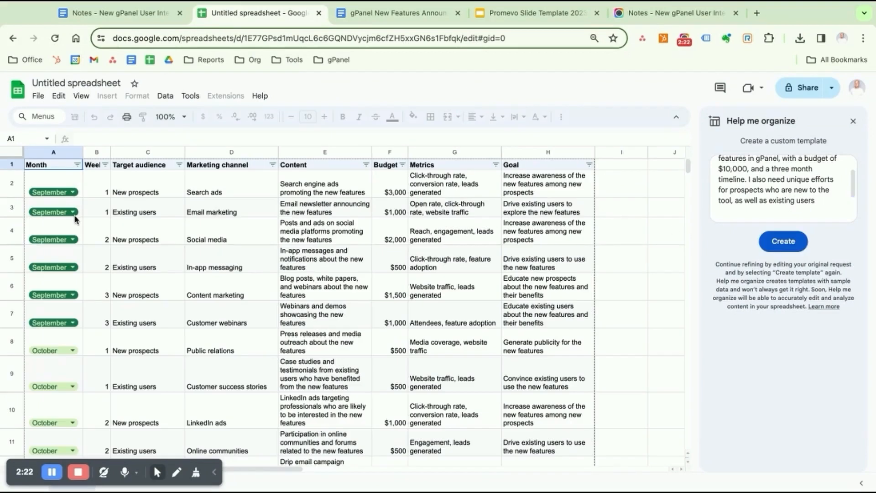
Step: Review the generated marketing plan preview down to its last row and insert it into the sheet
{"action": "scroll", "coordinate": [74, 214], "scroll_direction": "down", "scroll_amount": 5}
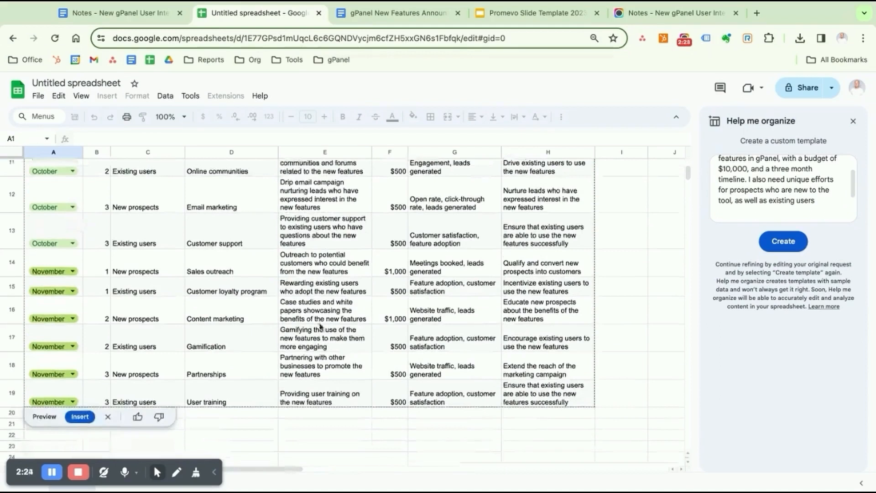
{"action": "scroll", "coordinate": [320, 327], "scroll_direction": "up", "scroll_amount": 5}
{"action": "left_click", "coordinate": [159, 189]}
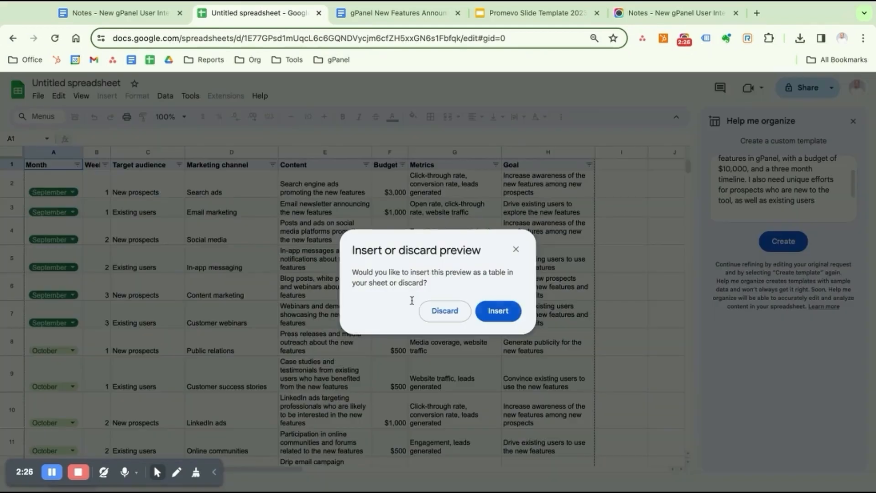
{"action": "left_click", "coordinate": [515, 249]}
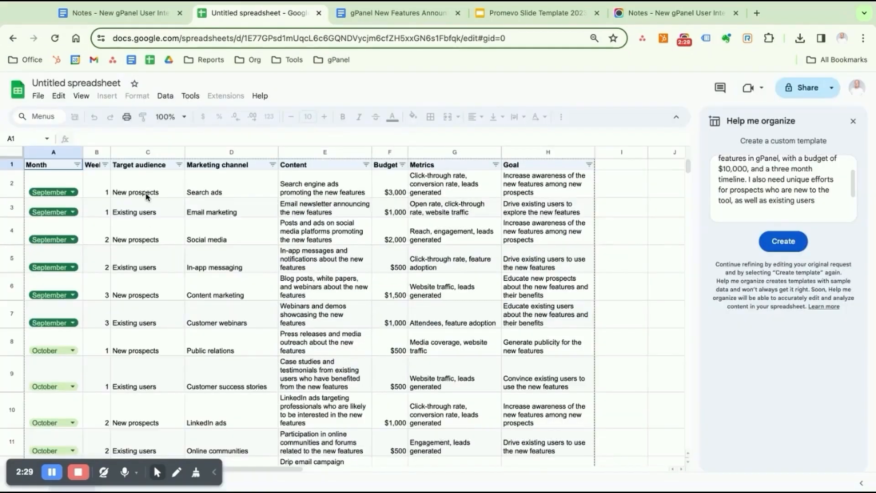
{"action": "scroll", "coordinate": [183, 269], "scroll_direction": "down", "scroll_amount": 6}
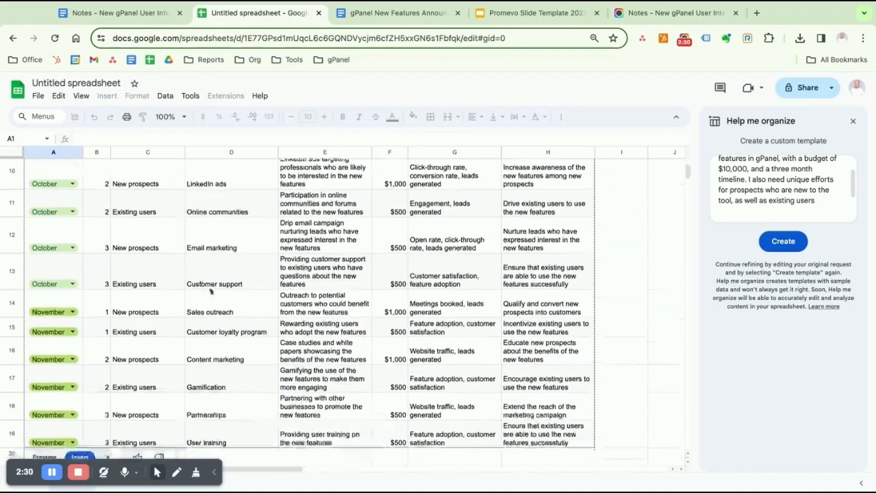
{"action": "scroll", "coordinate": [219, 302], "scroll_direction": "down", "scroll_amount": 2}
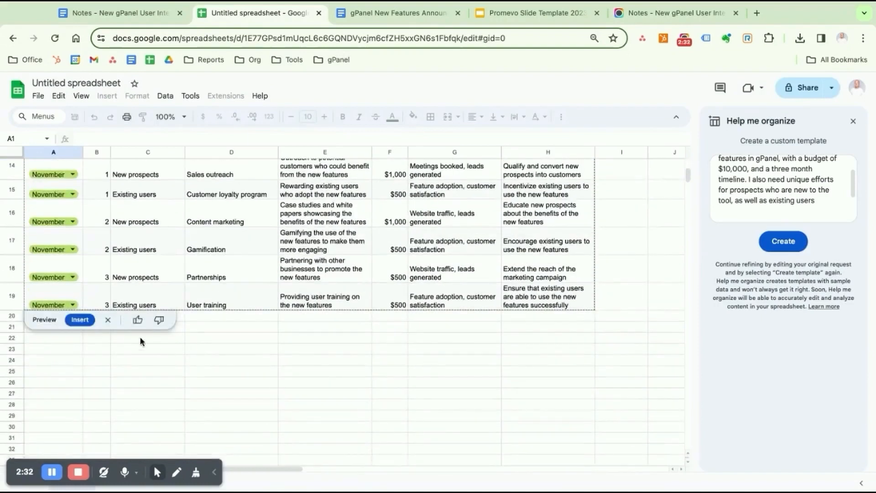
{"action": "left_click", "coordinate": [80, 321]}
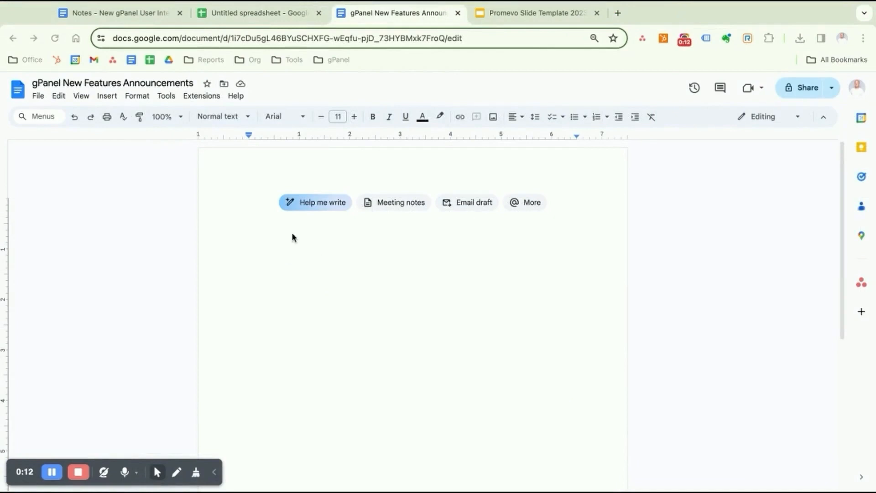
Step: Generate a Help me write draft from the prompt "I need a press release announcing three new features for gPanel"
{"action": "left_click", "coordinate": [303, 204]}
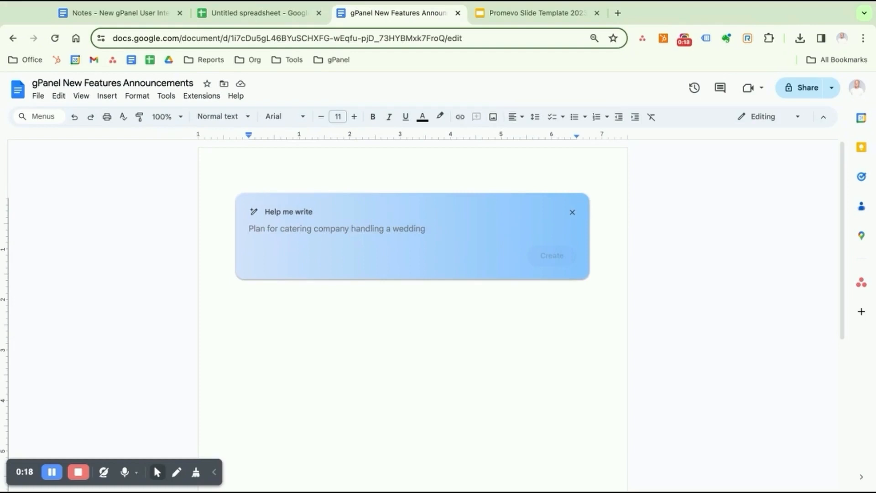
{"action": "type", "text": "I need a "}
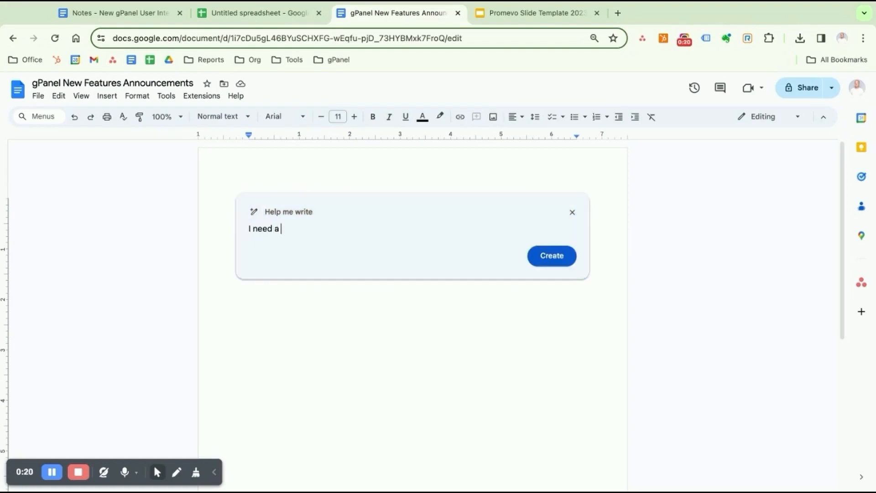
{"action": "type", "text": "press release"}
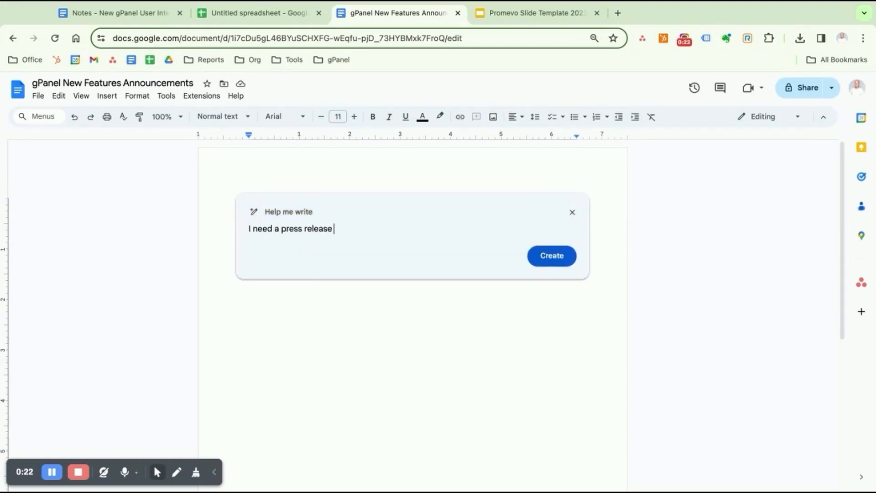
{"action": "type", "text": " announcing three new features "}
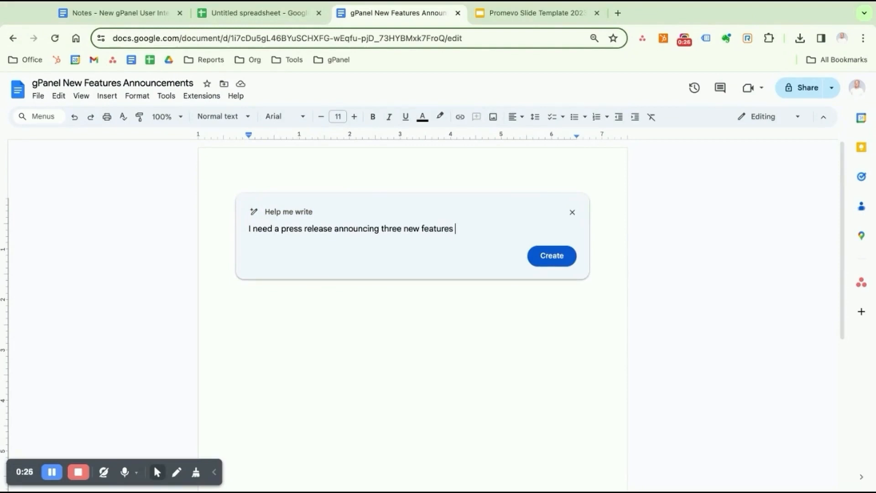
{"action": "type", "text": "for gPanel"}
{"action": "left_click", "coordinate": [533, 255]}
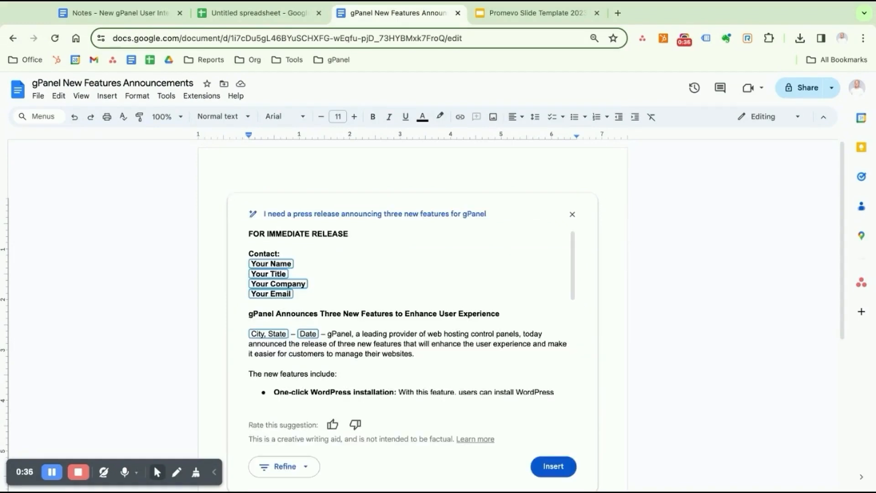
Step: Read through the generated press release draft, including its contact placeholders and list of new features
{"action": "scroll", "coordinate": [445, 264], "scroll_direction": "down", "scroll_amount": 1}
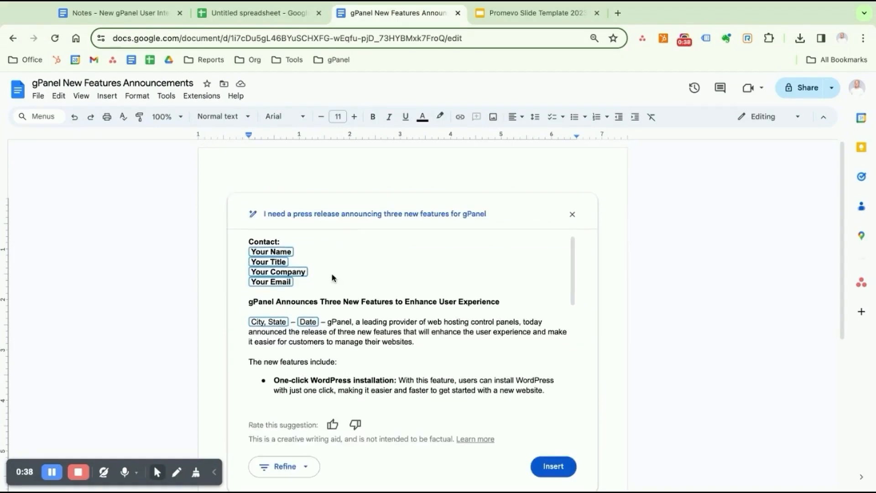
{"action": "scroll", "coordinate": [330, 278], "scroll_direction": "up", "scroll_amount": 1}
{"action": "scroll", "coordinate": [396, 317], "scroll_direction": "down", "scroll_amount": 5}
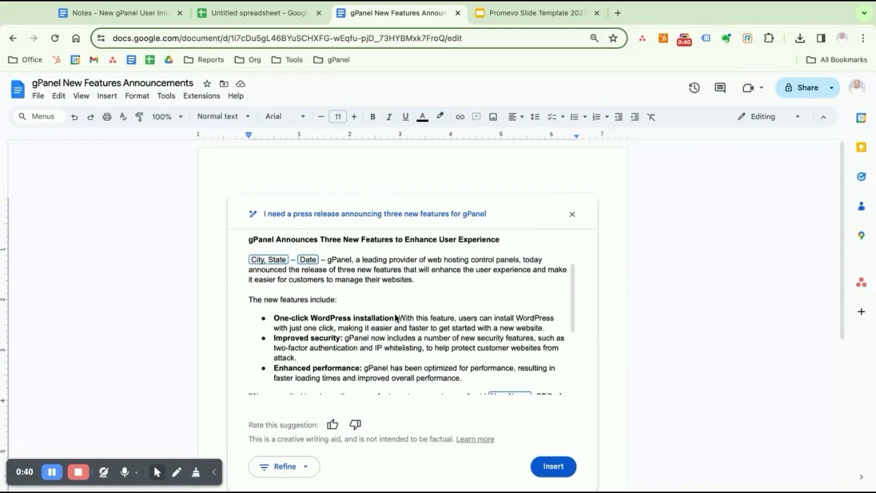
{"action": "scroll", "coordinate": [394, 313], "scroll_direction": "down", "scroll_amount": 5}
{"action": "scroll", "coordinate": [394, 313], "scroll_direction": "up", "scroll_amount": 5}
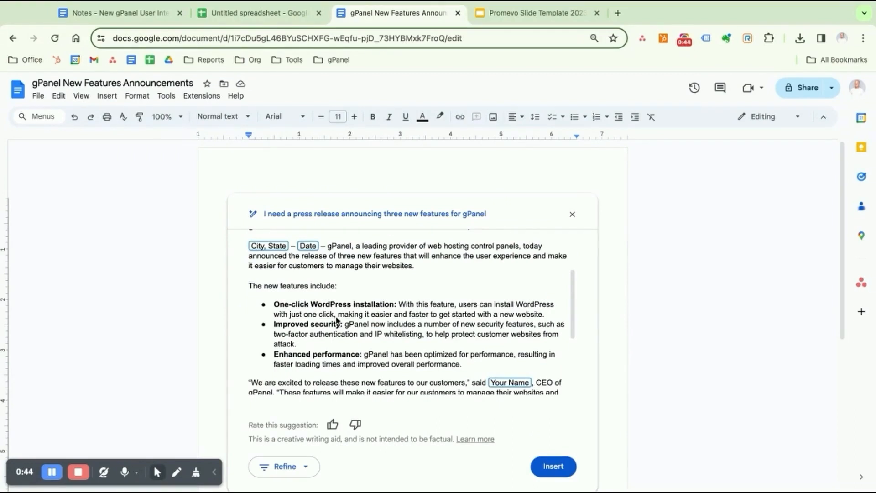
{"action": "scroll", "coordinate": [337, 321], "scroll_direction": "up", "scroll_amount": 4}
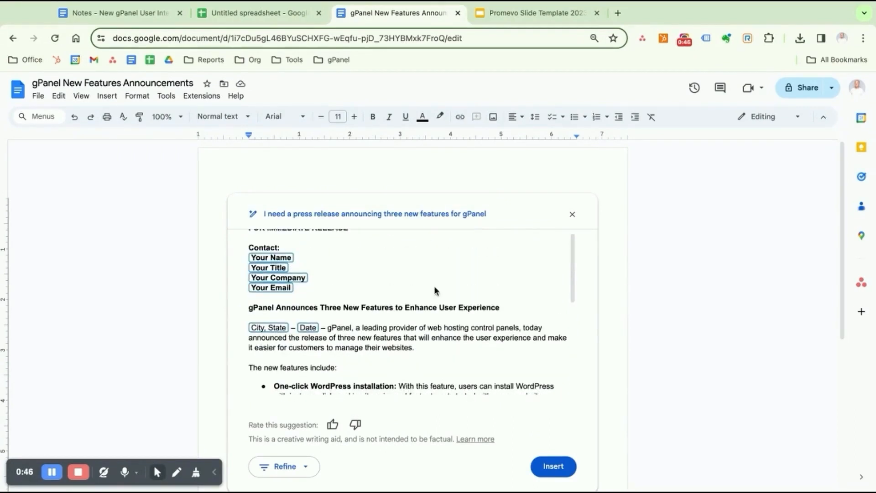
{"action": "scroll", "coordinate": [624, 314], "scroll_direction": "down", "scroll_amount": 5}
{"action": "scroll", "coordinate": [646, 308], "scroll_direction": "up", "scroll_amount": 2}
Step: Look over the Refine options available for the press release draft without applying any
{"action": "left_click", "coordinate": [309, 293]}
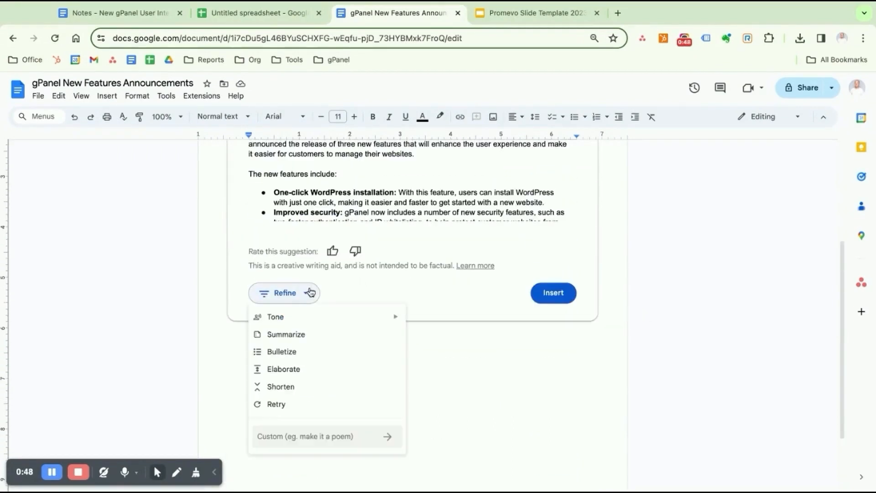
{"action": "mouse_move", "coordinate": [299, 325]}
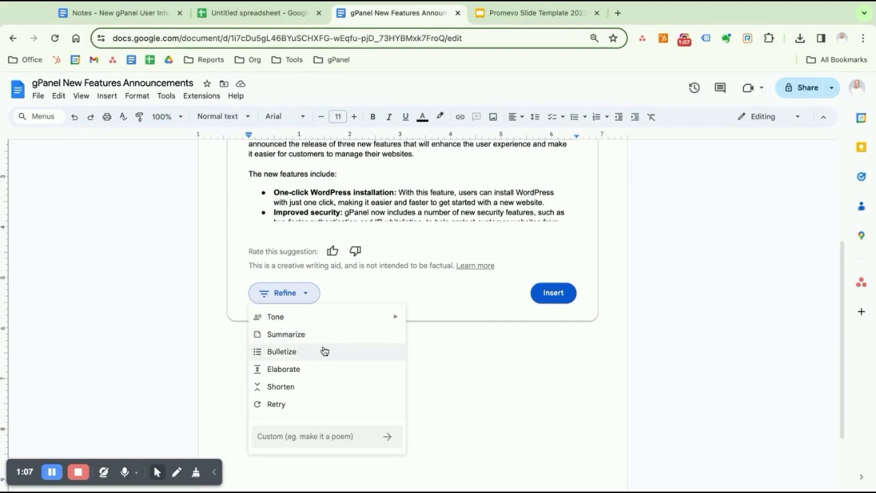
{"action": "left_click", "coordinate": [434, 240]}
Step: Extend the press release prompt after "gPanel" with the first two features: ": 1. A new user interface 2. Cleaner menus"
{"action": "scroll", "coordinate": [432, 246], "scroll_direction": "up", "scroll_amount": 4}
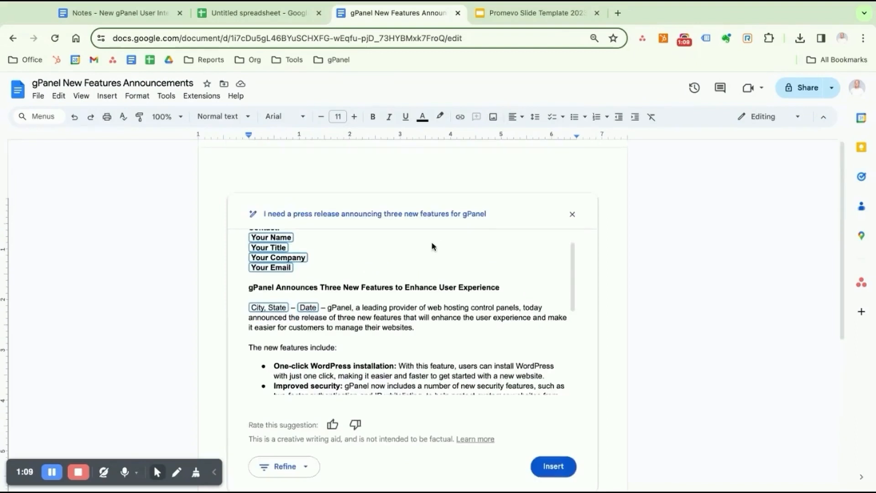
{"action": "left_click", "coordinate": [489, 220]}
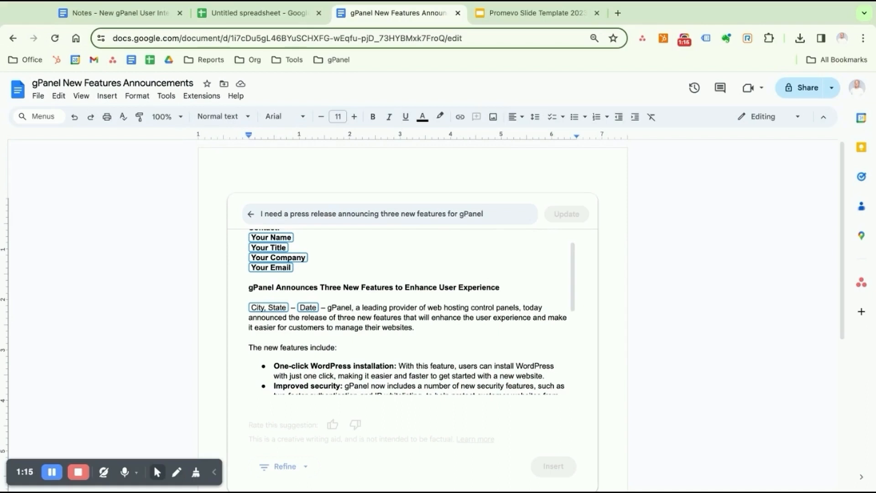
{"action": "type", "text": ":"}
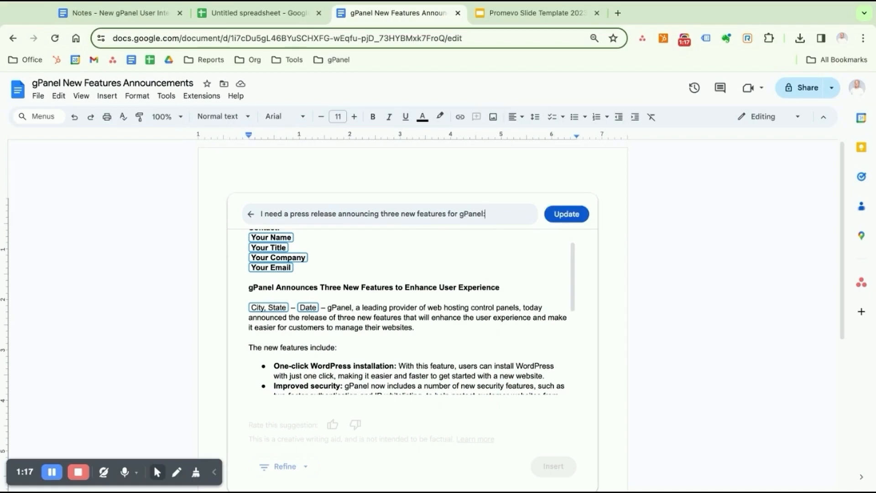
{"action": "type", "text": " 1. A new user interface 2."}
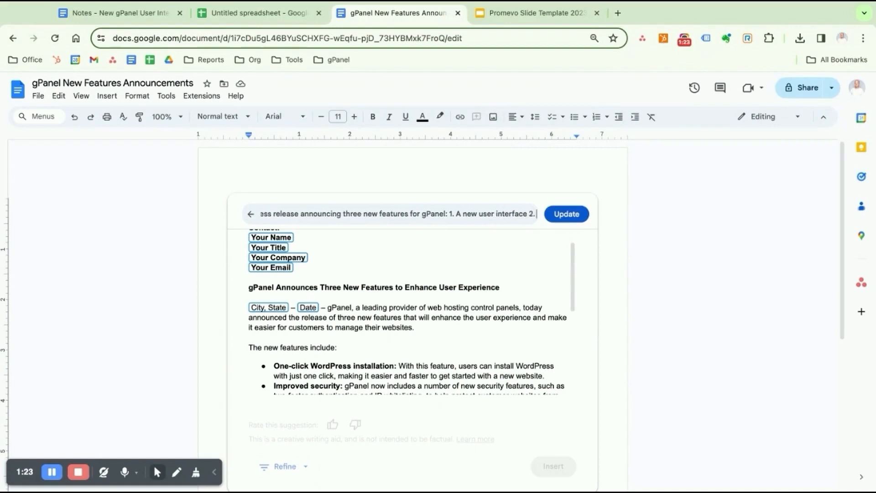
{"action": "type", "text": " Cleaner menu"}
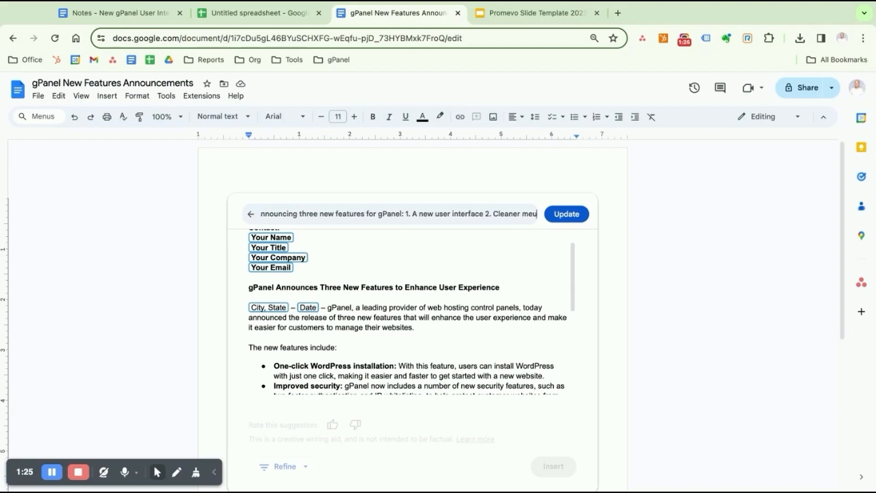
{"action": "type", "text": "s"}
Step: Add "3. More integrations inlcuding all popular HRIS systems" to the press release prompt and regenerate the draft
{"action": "type", "text": " 3."}
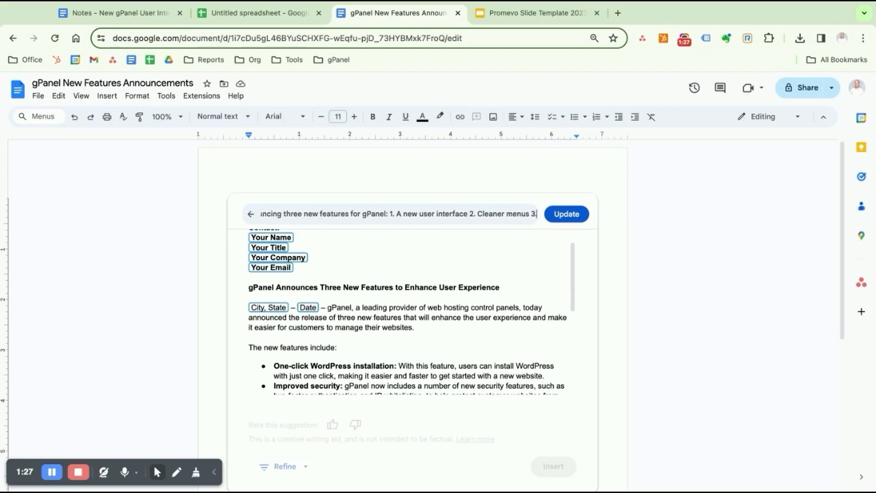
{"action": "type", "text": " More integrations in"}
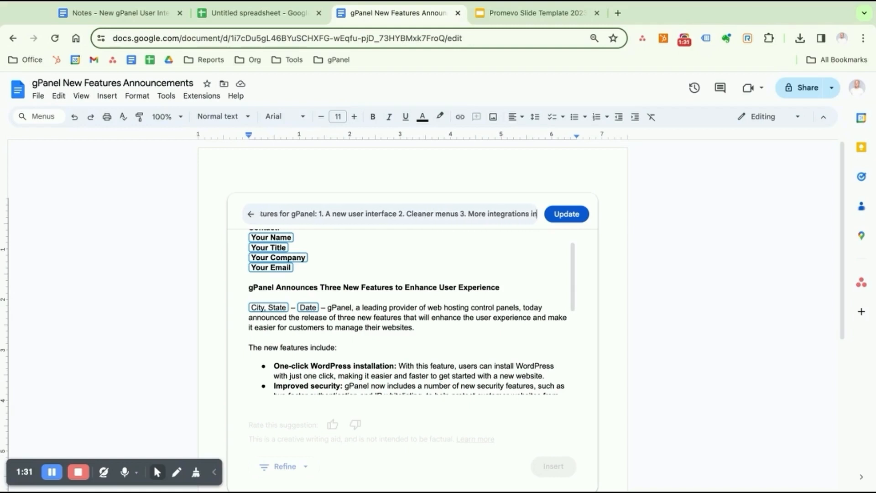
{"action": "type", "text": "all pop"}
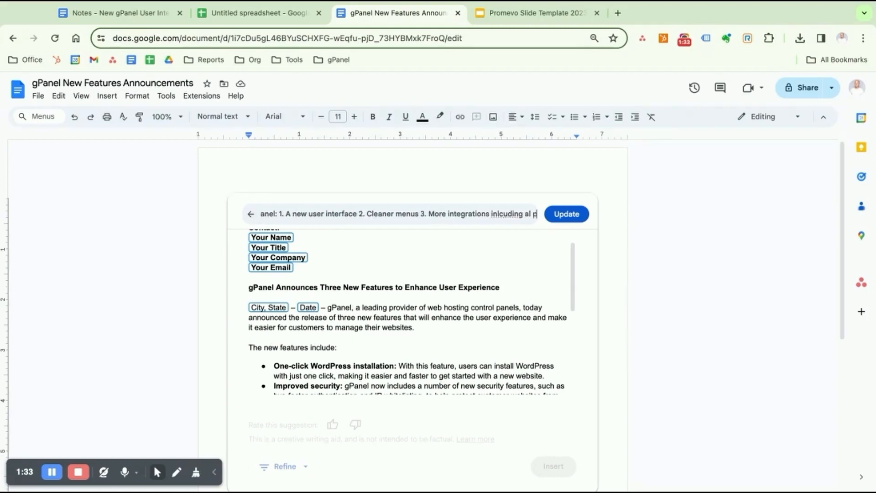
{"action": "type", "text": "ula"}
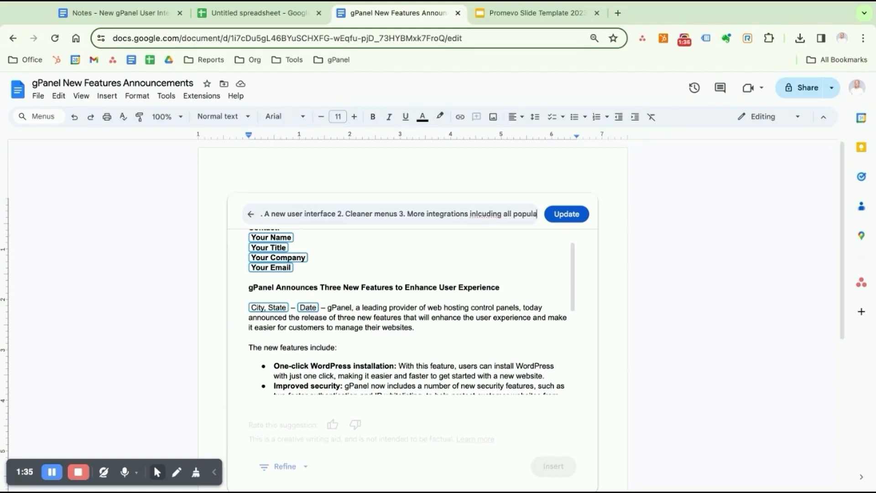
{"action": "type", "text": "r HRIS sustem"}
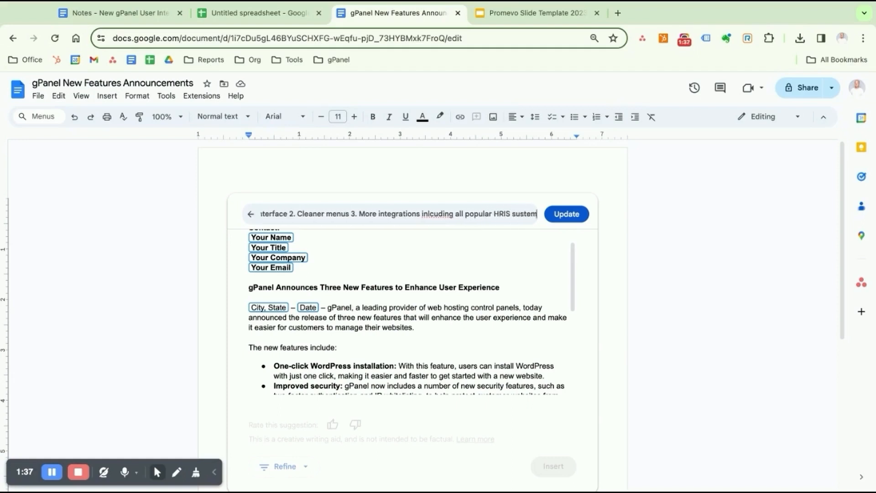
{"action": "key", "text": "BackSpace"}
{"action": "key", "text": "BackSpace"}
{"action": "key", "text": "BackSpace"}
{"action": "key", "text": "BackSpace"}
{"action": "key", "text": "BackSpace"}
{"action": "type", "text": "ystems"}
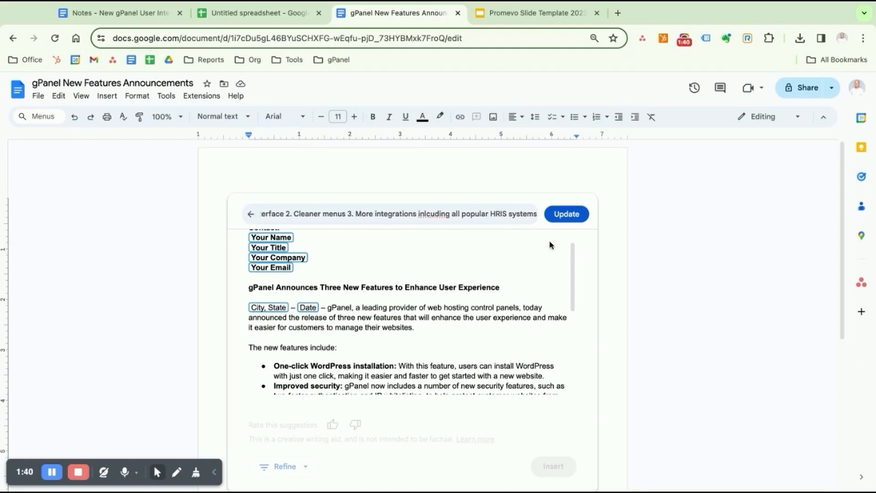
{"action": "left_click", "coordinate": [562, 219]}
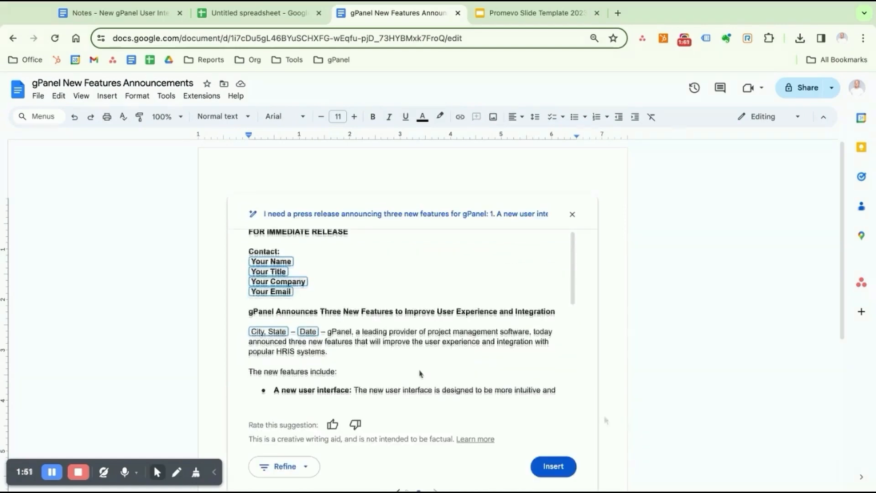
Step: Review the feature list and quote in the regenerated press release draft and insert it into the document
{"action": "scroll", "coordinate": [386, 338], "scroll_direction": "down", "scroll_amount": 2}
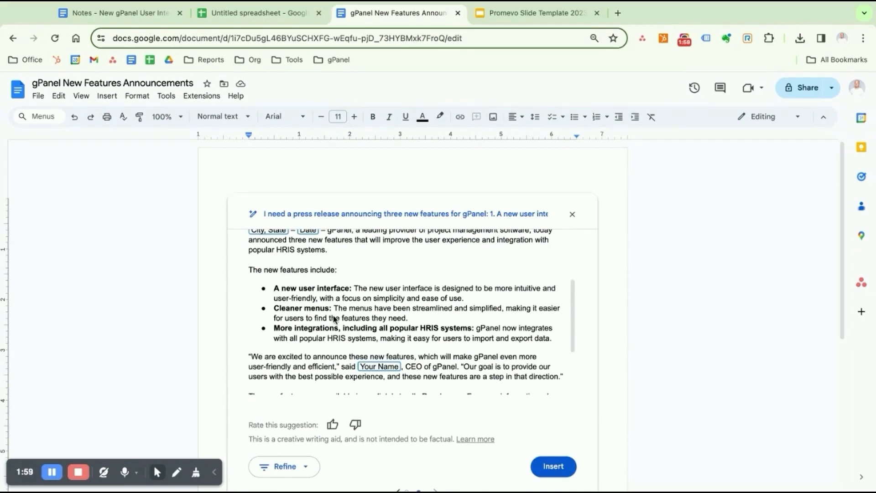
{"action": "scroll", "coordinate": [346, 329], "scroll_direction": "down", "scroll_amount": 1}
{"action": "left_click", "coordinate": [553, 466]}
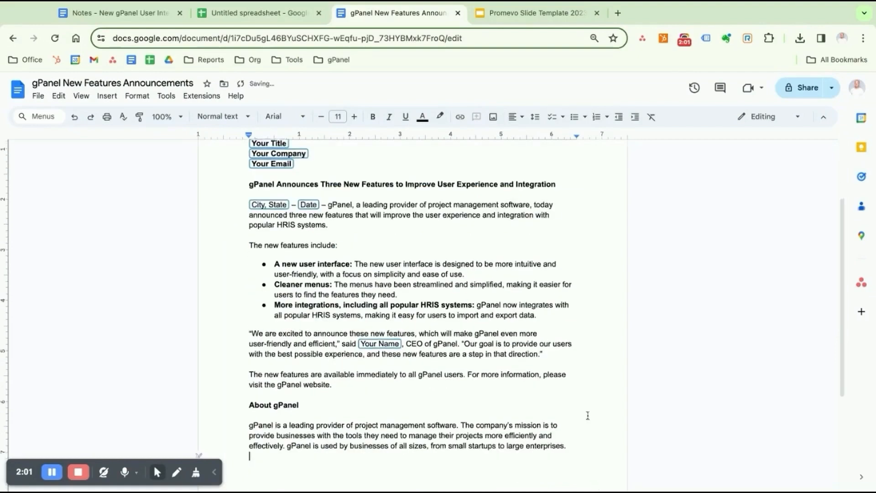
Step: Examine the fill-in placeholders in the inserted press release: the name in the CEO quote, the city and state, and the contact name
{"action": "left_click", "coordinate": [370, 343]}
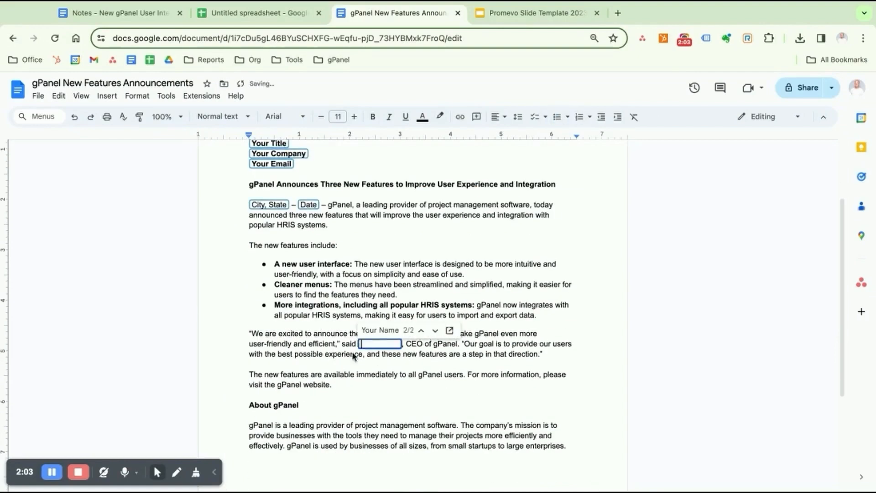
{"action": "left_click", "coordinate": [335, 356]}
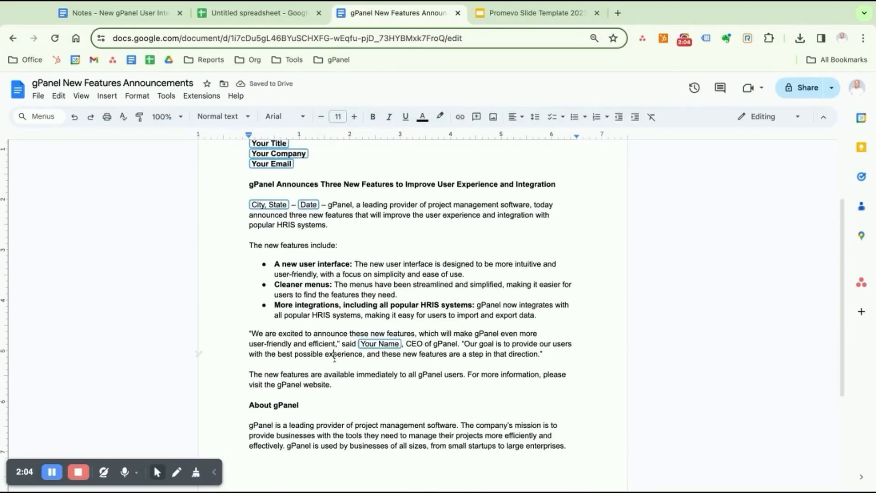
{"action": "left_click", "coordinate": [283, 209]}
{"action": "scroll", "coordinate": [274, 229], "scroll_direction": "up", "scroll_amount": 3}
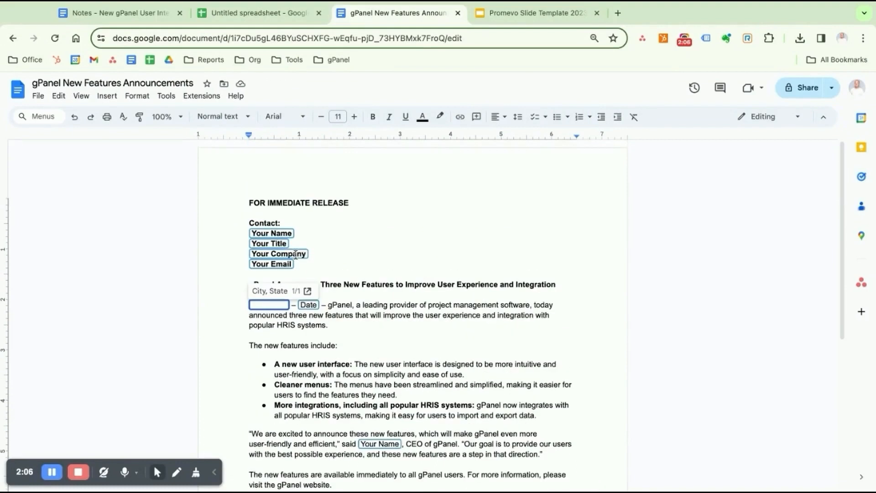
{"action": "left_click", "coordinate": [270, 234]}
{"action": "left_click", "coordinate": [297, 343]}
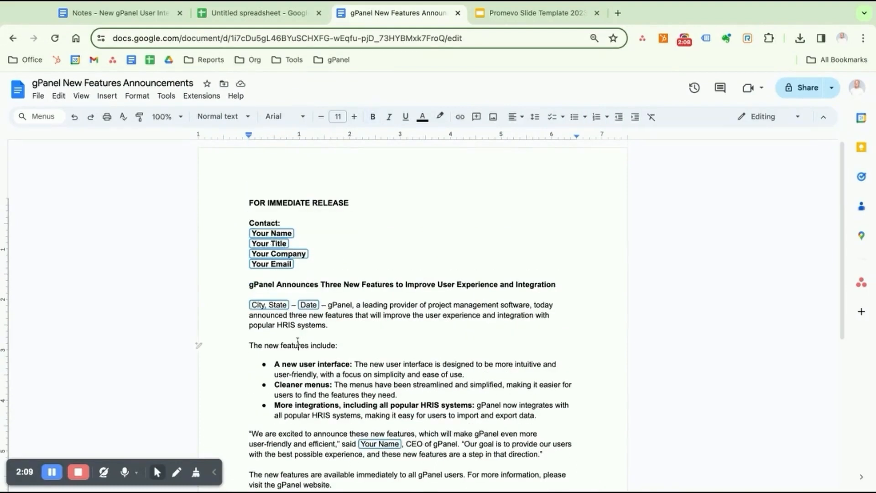
Step: Below the About gPanel section, generate a Help me write draft from the prompt "I need three emails promoting gPanel's new features"
{"action": "scroll", "coordinate": [297, 342], "scroll_direction": "down", "scroll_amount": 6}
{"action": "left_click", "coordinate": [298, 343]}
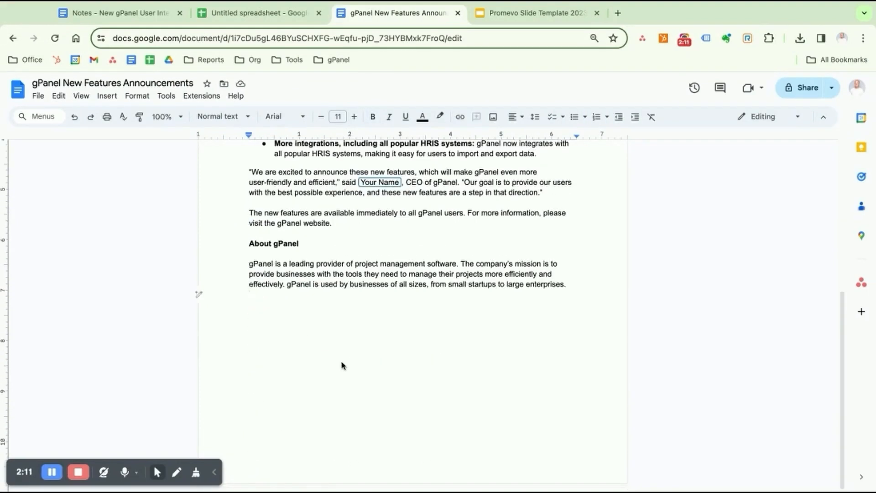
{"action": "key", "text": "Return"}
{"action": "key", "text": "Return"}
{"action": "left_click", "coordinate": [199, 315]}
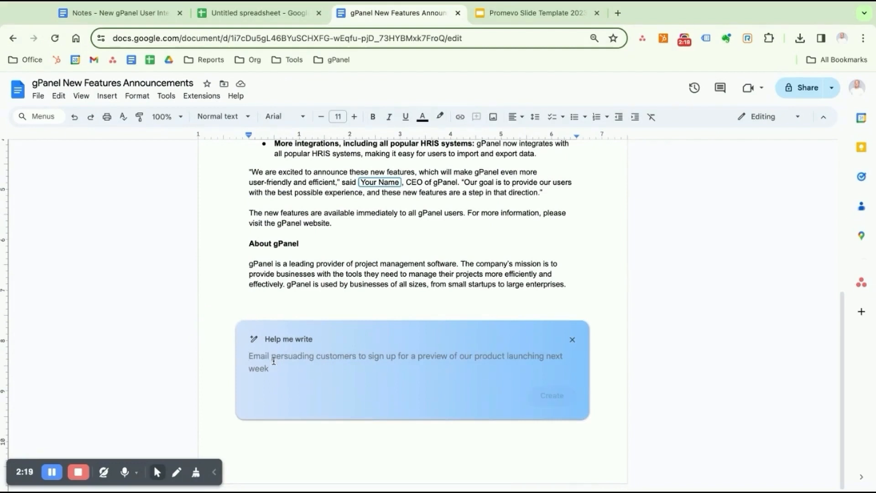
{"action": "type", "text": "I nee"}
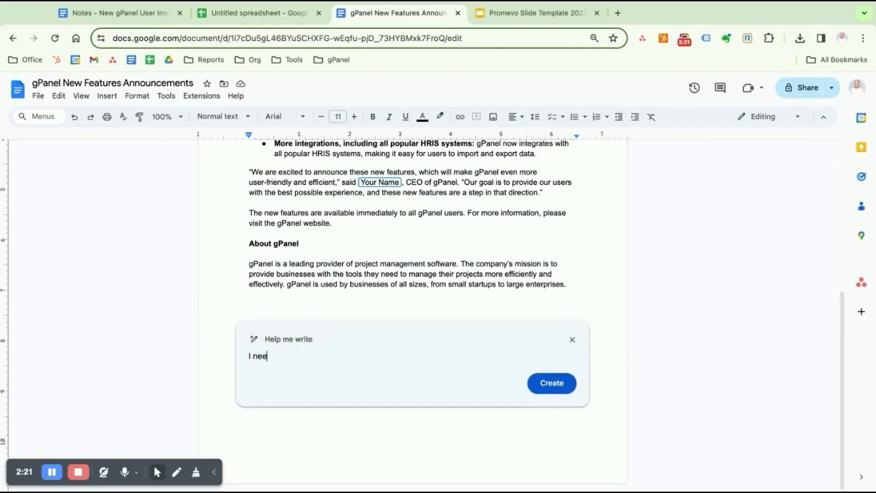
{"action": "type", "text": "d three emails"}
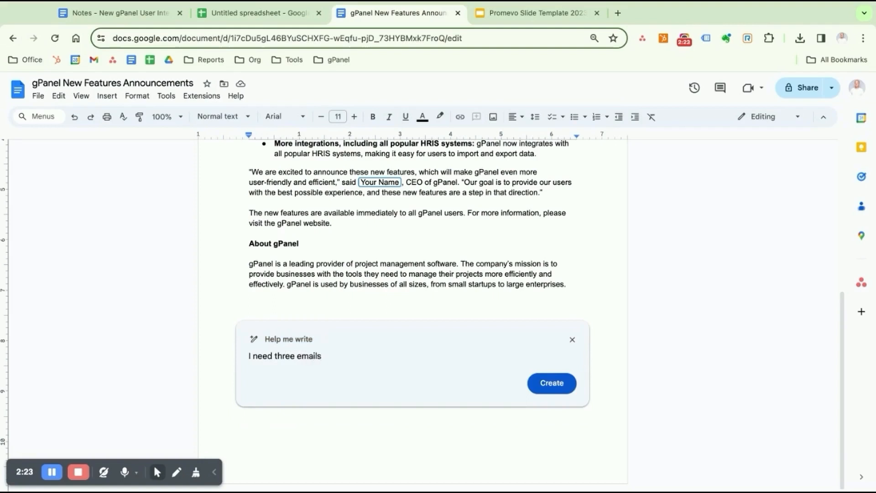
{"action": "type", "text": " promoting gPanel's new fe"}
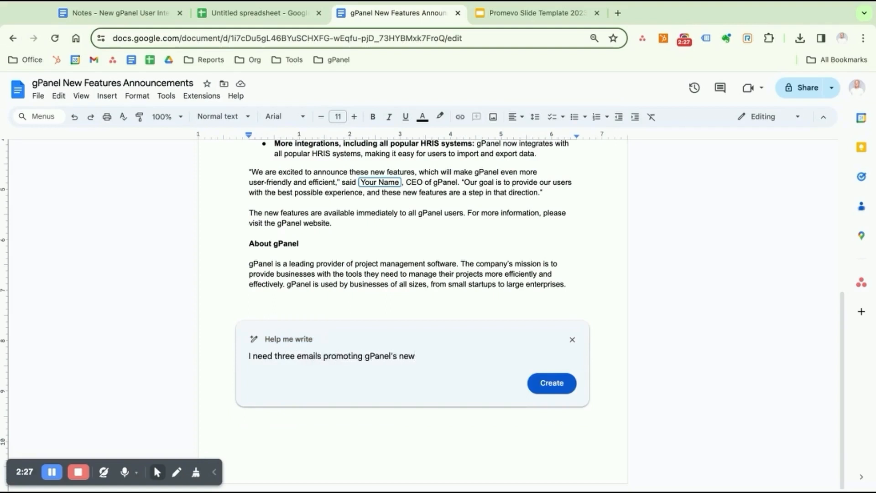
{"action": "type", "text": "atures"}
{"action": "left_click", "coordinate": [538, 391]}
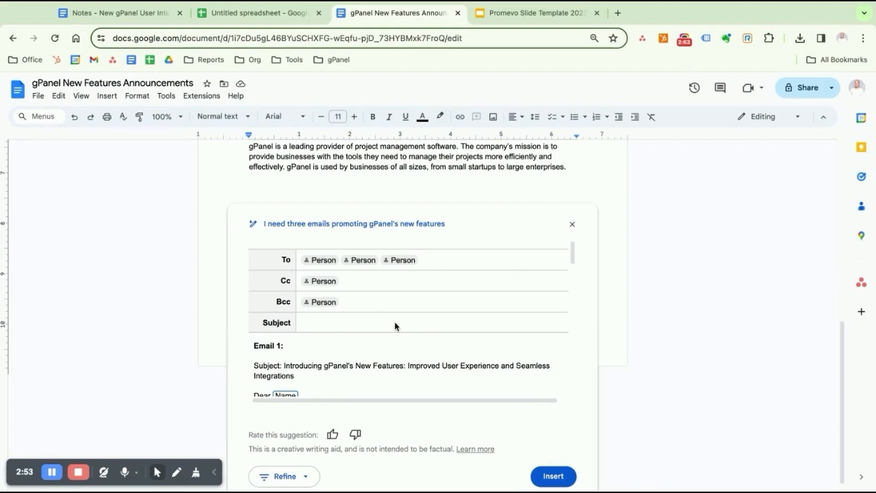
Step: Read through the generated promotional emails to the final sign-off and look over the Refine options, including the custom instruction
{"action": "scroll", "coordinate": [394, 322], "scroll_direction": "down", "scroll_amount": 4}
{"action": "scroll", "coordinate": [394, 321], "scroll_direction": "down", "scroll_amount": 15}
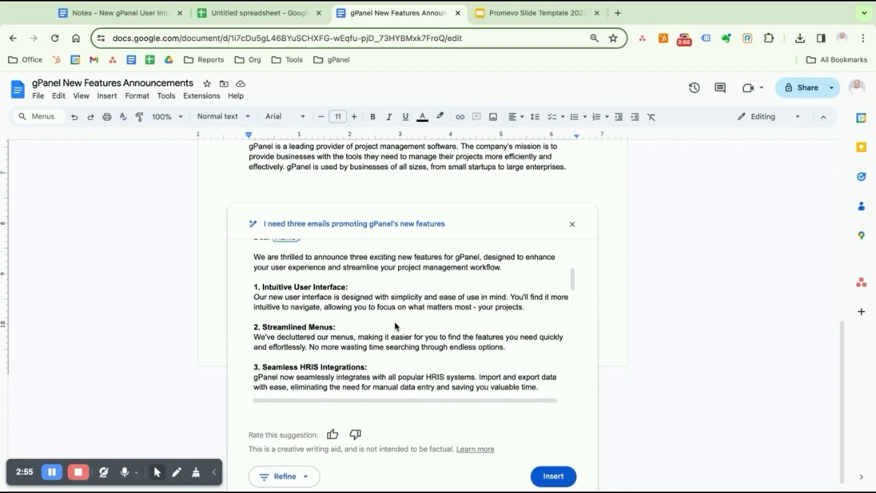
{"action": "scroll", "coordinate": [410, 328], "scroll_direction": "down", "scroll_amount": 10}
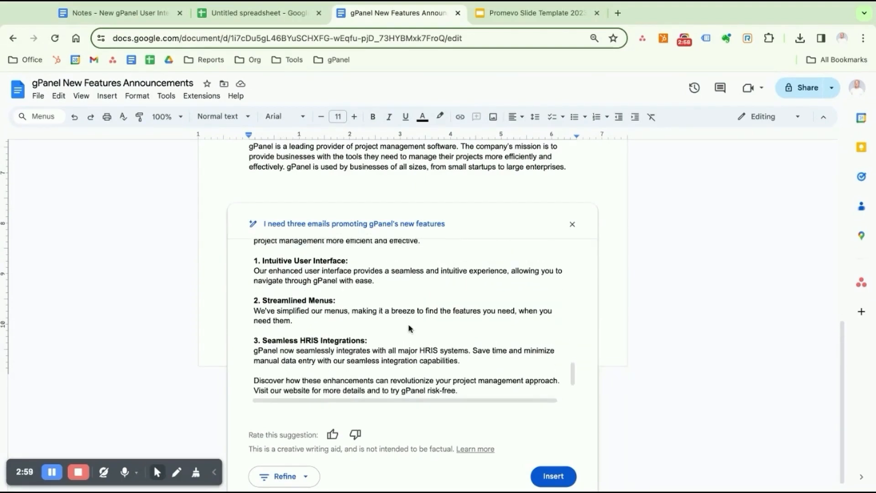
{"action": "scroll", "coordinate": [511, 342], "scroll_direction": "down", "scroll_amount": 3}
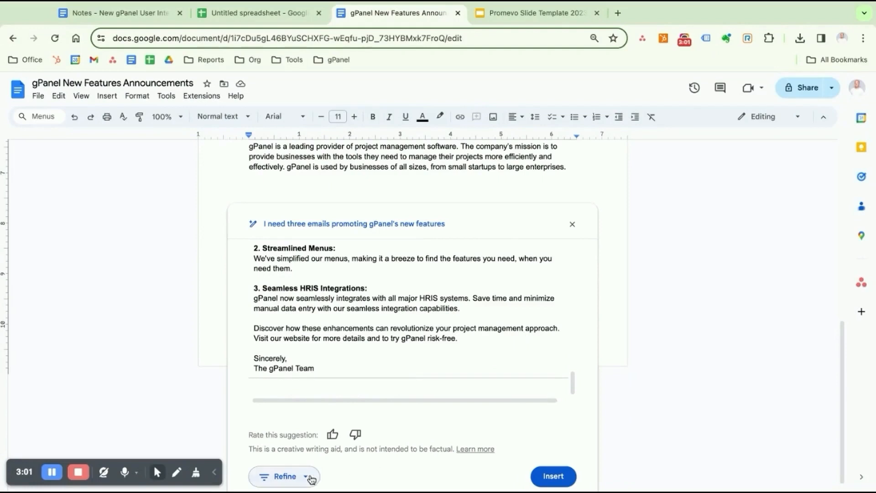
{"action": "left_click", "coordinate": [311, 479]}
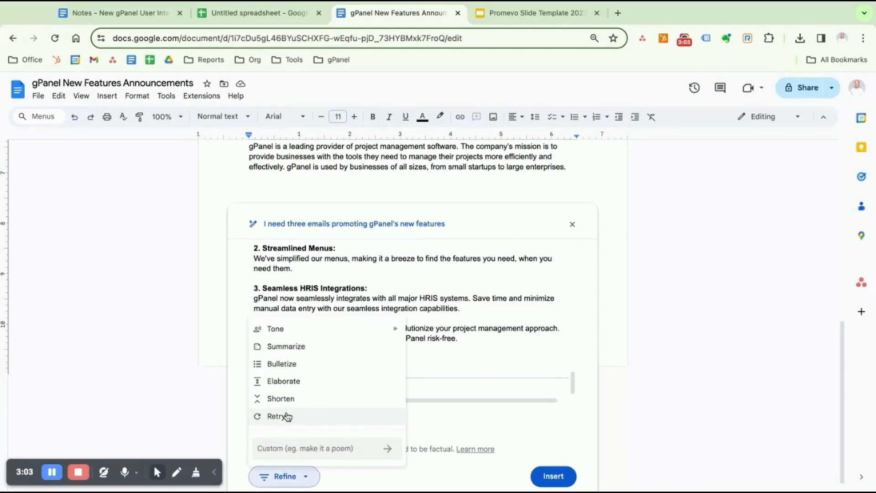
{"action": "left_click", "coordinate": [295, 448]}
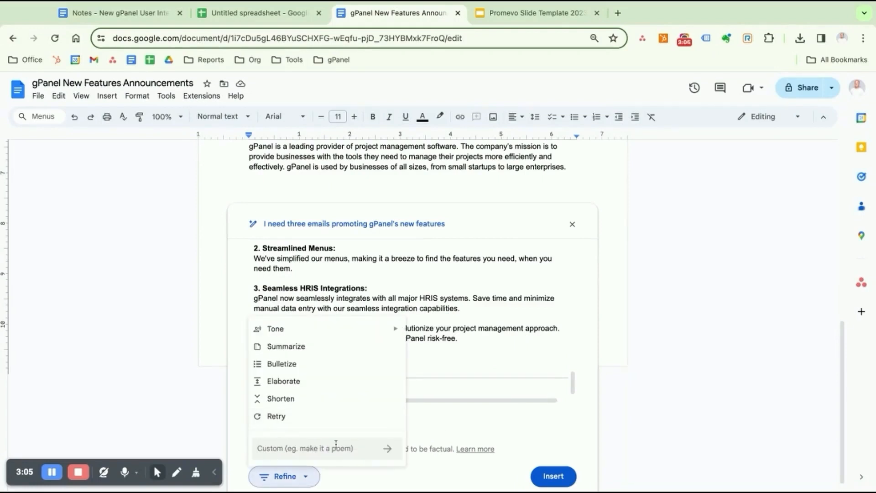
Step: Extend the email prompt with ", include subject lines, and the target audience is current gPanel users" and regenerate the draft
{"action": "left_click", "coordinate": [449, 227]}
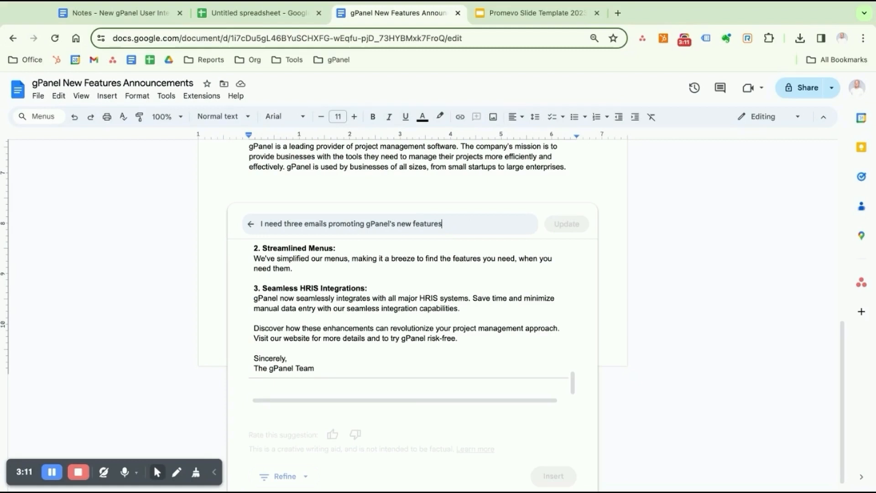
{"action": "type", "text": ", in"}
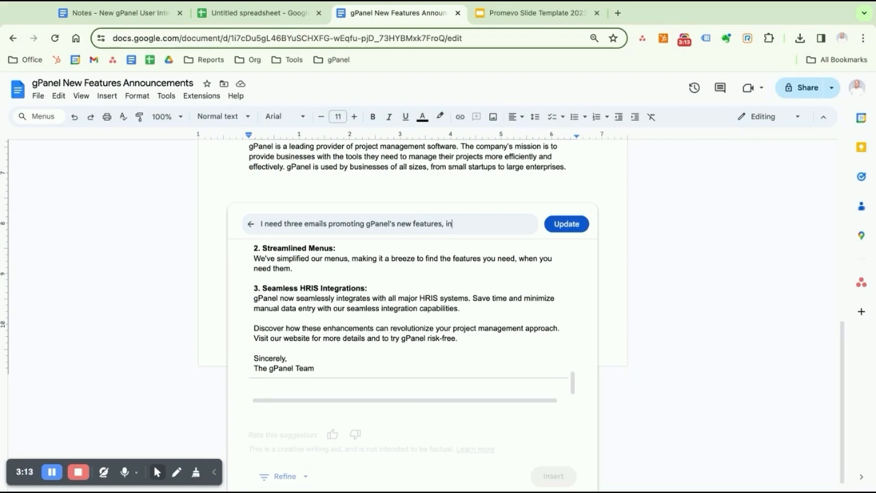
{"action": "type", "text": "clude subject lines, a"}
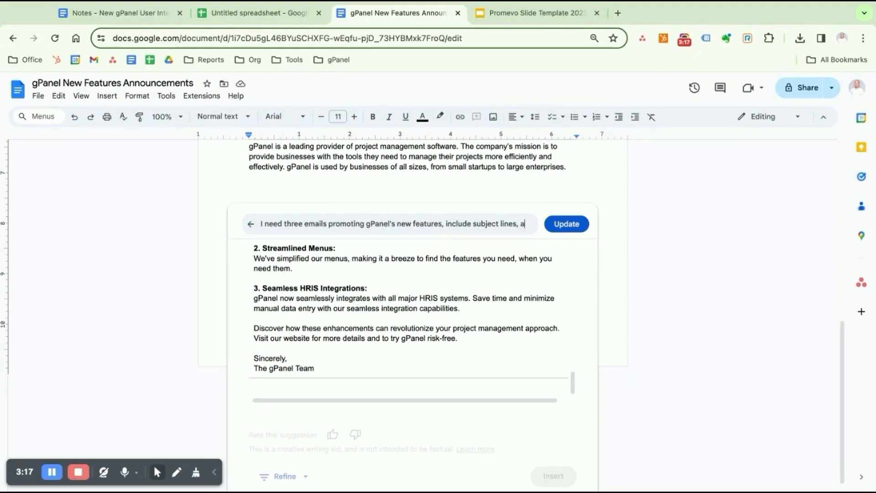
{"action": "type", "text": "nd the t"}
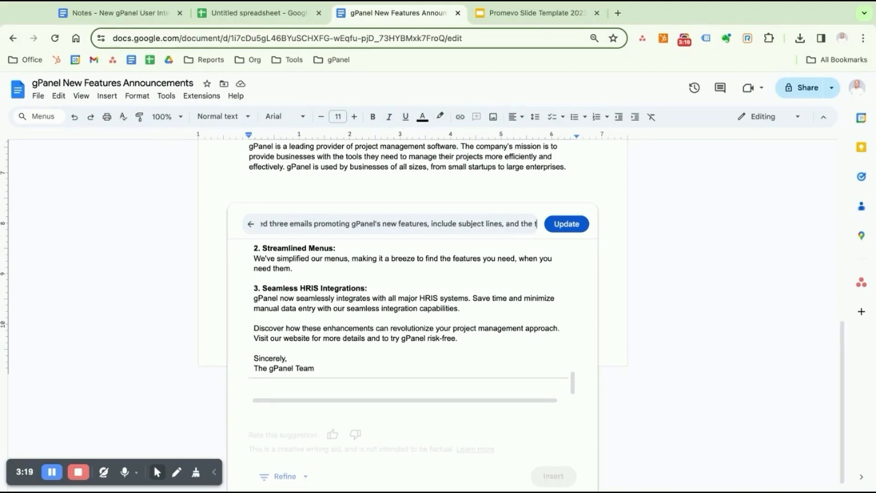
{"action": "type", "text": "arget"}
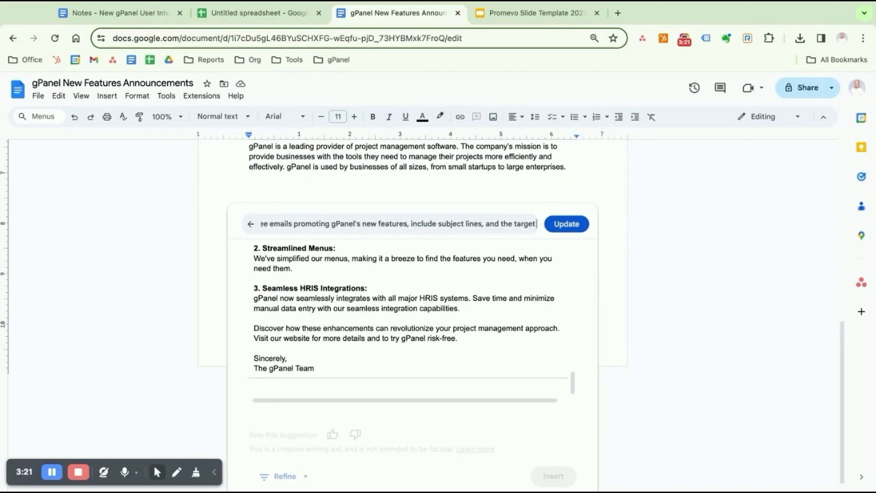
{"action": "type", "text": " audience is"}
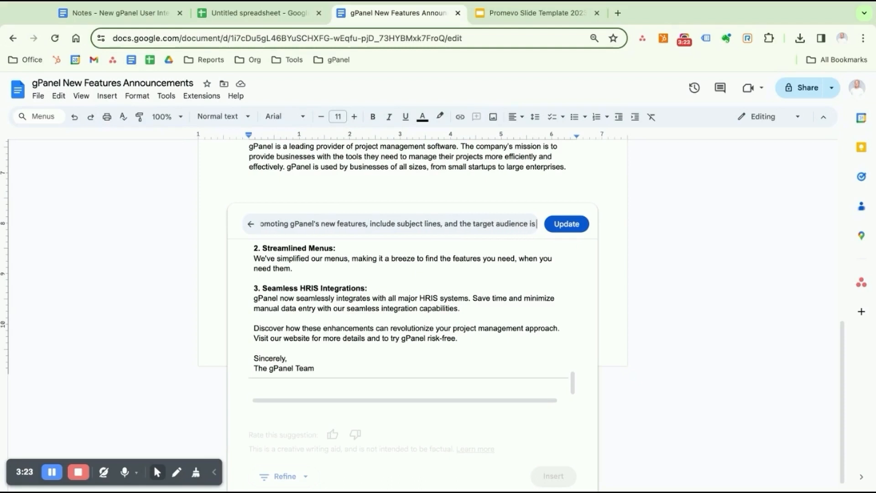
{"action": "type", "text": " current gPanel users"}
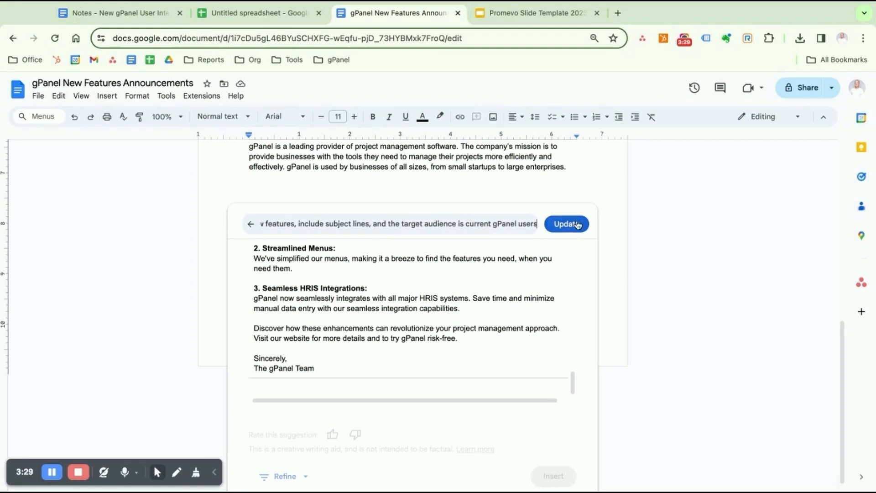
{"action": "left_click", "coordinate": [576, 223]}
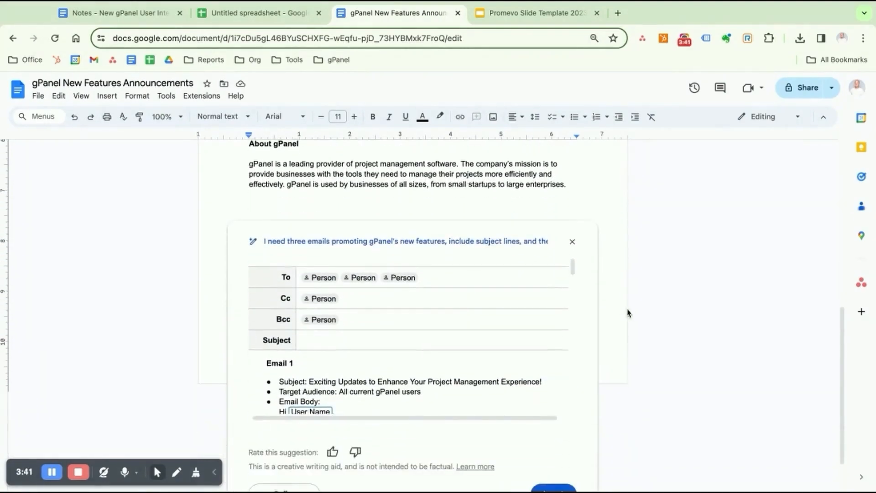
Step: Review the subject lines, target audiences and body text of the regenerated promotional emails and insert them into the document
{"action": "scroll", "coordinate": [458, 366], "scroll_direction": "down", "scroll_amount": 3}
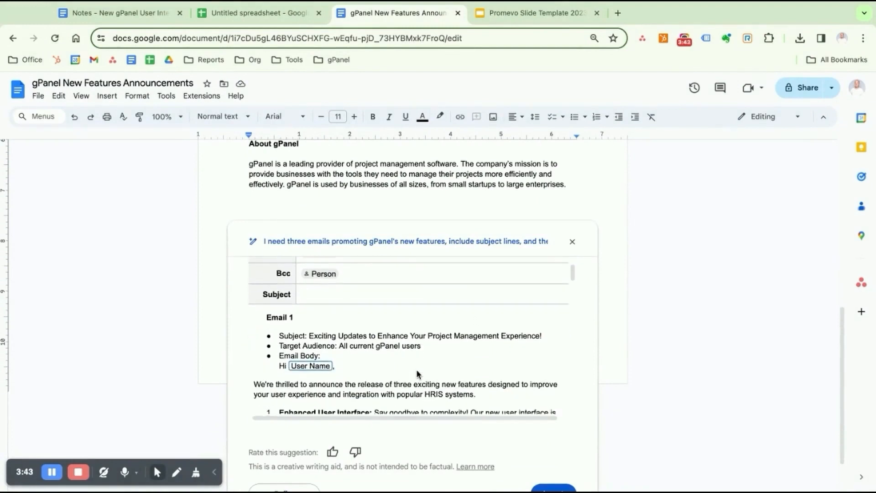
{"action": "scroll", "coordinate": [418, 373], "scroll_direction": "down", "scroll_amount": 1}
{"action": "scroll", "coordinate": [418, 370], "scroll_direction": "down", "scroll_amount": 3}
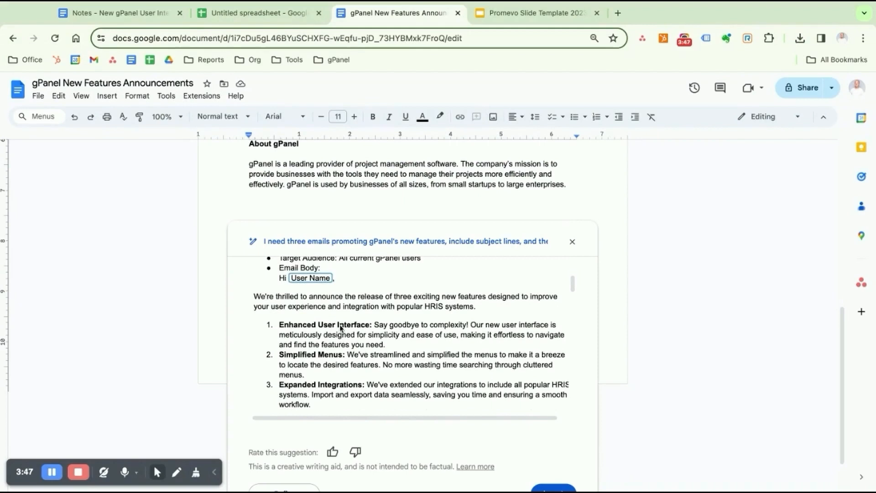
{"action": "scroll", "coordinate": [410, 338], "scroll_direction": "down", "scroll_amount": 3}
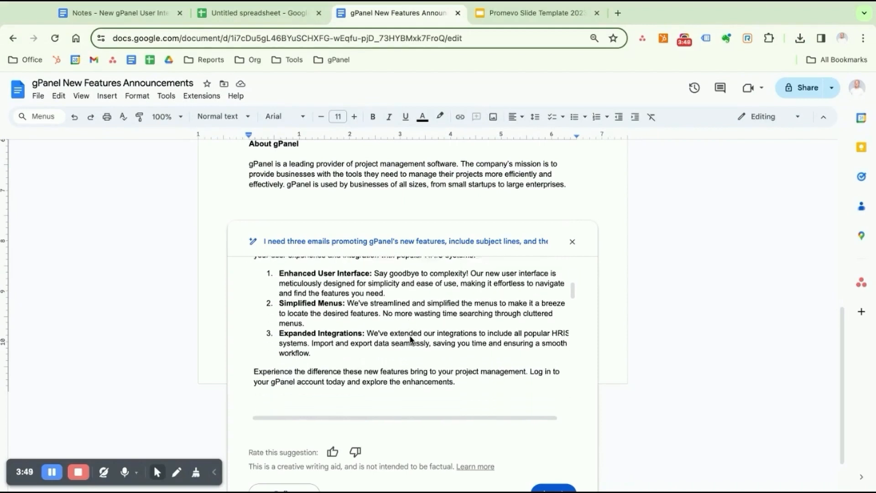
{"action": "scroll", "coordinate": [440, 320], "scroll_direction": "down", "scroll_amount": 6}
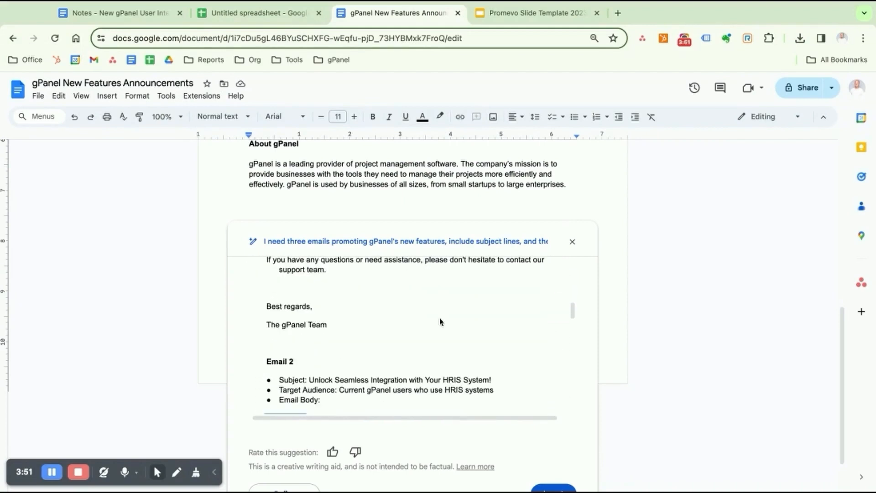
{"action": "scroll", "coordinate": [440, 317], "scroll_direction": "down", "scroll_amount": 8}
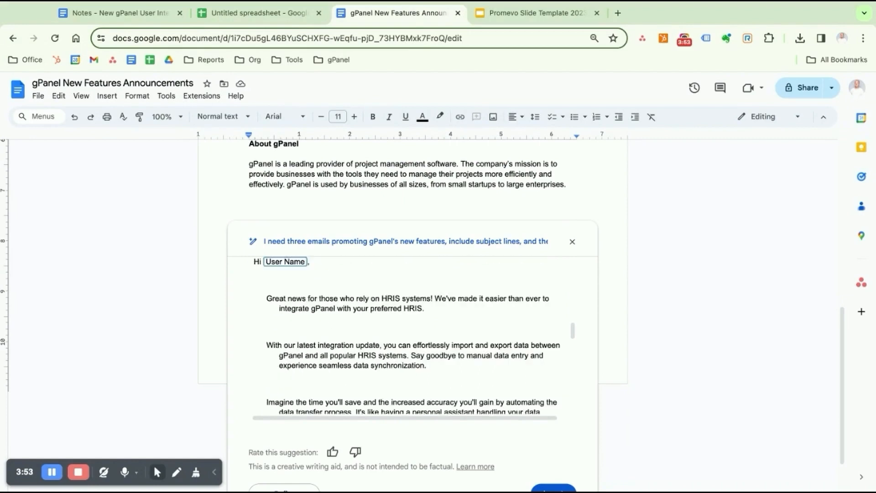
{"action": "scroll", "coordinate": [414, 334], "scroll_direction": "down", "scroll_amount": 3}
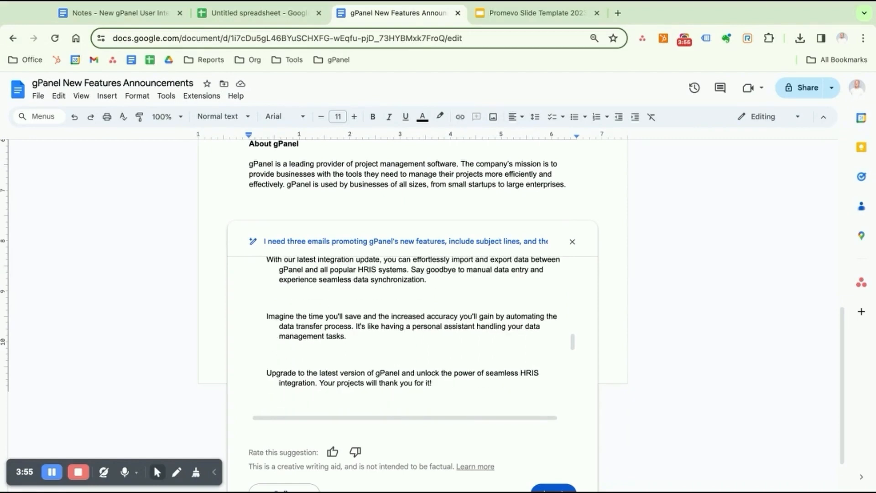
{"action": "scroll", "coordinate": [585, 376], "scroll_direction": "down", "scroll_amount": 8}
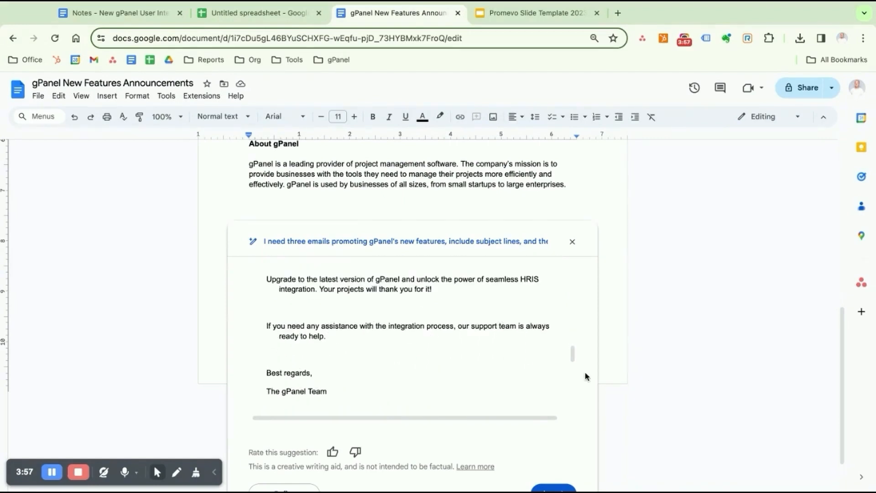
{"action": "left_click", "coordinate": [554, 438]}
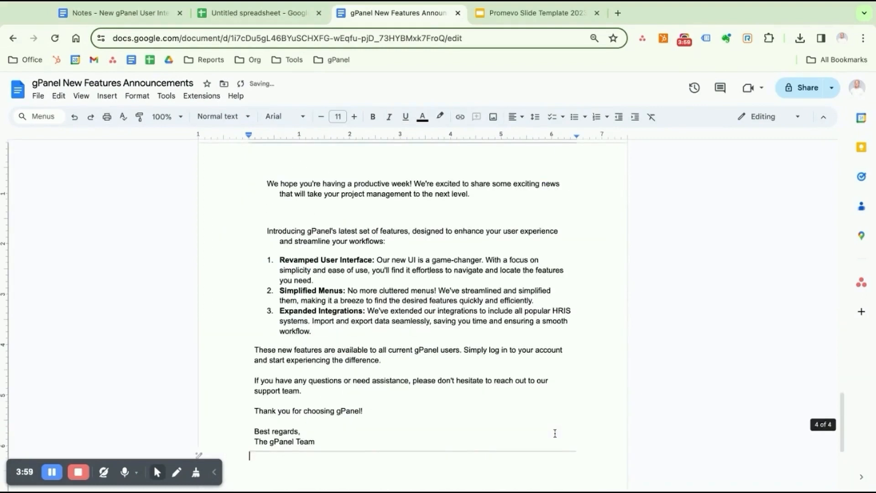